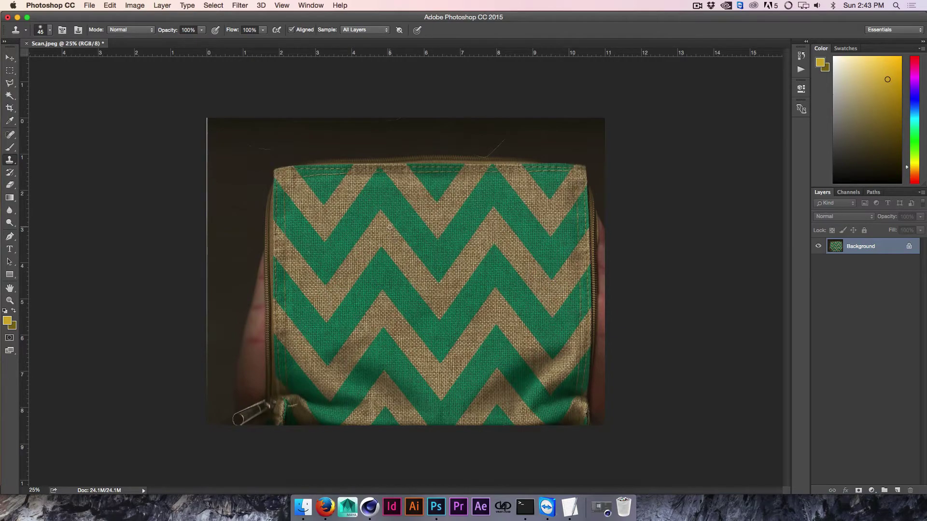
Place two vertical guides on adjacent zigzag peaks of the bag fabric
key(f)
key(super+equal)
key(super+equal)
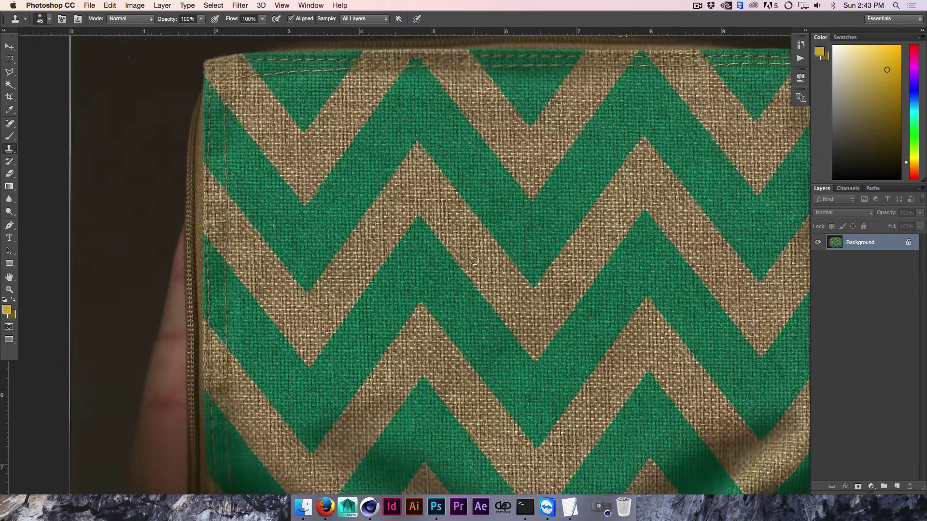
drag(495, 250, 397, 171)
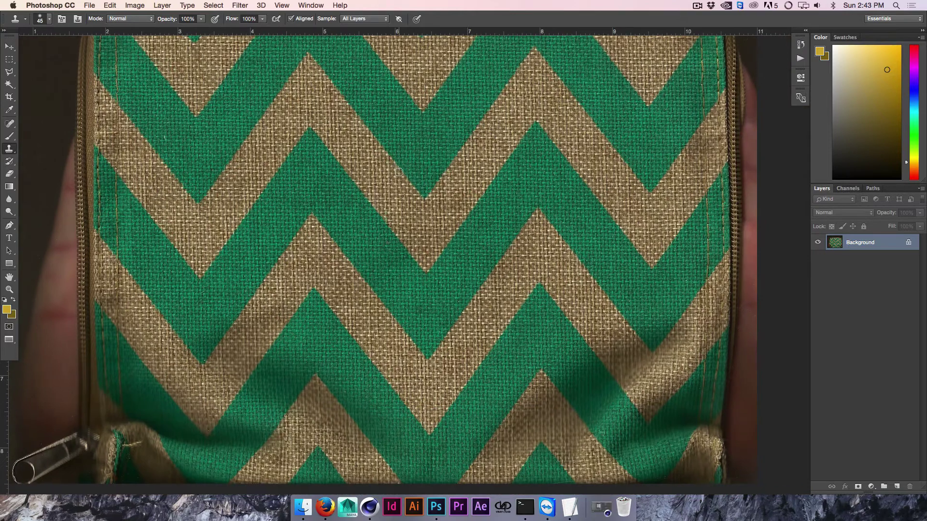
key(super+minus)
scroll(451, 263, down, 5)
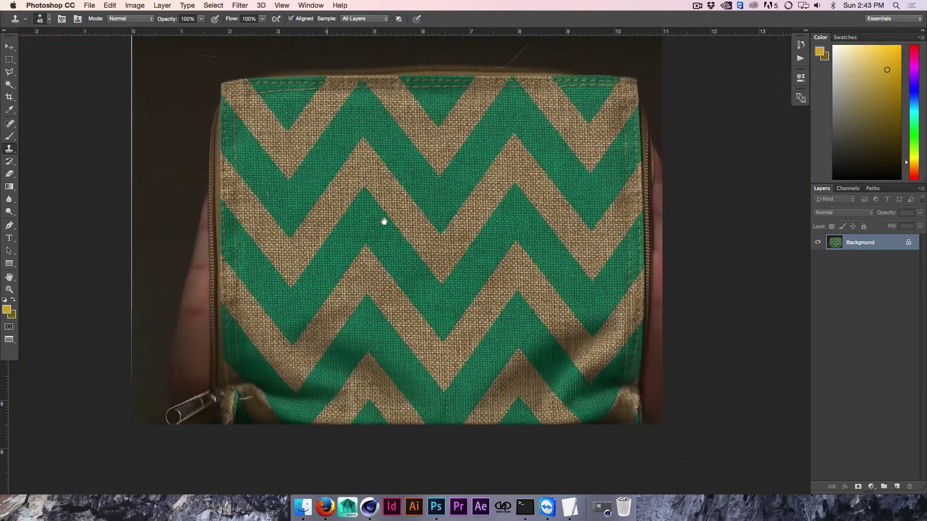
scroll(384, 217, right, 5)
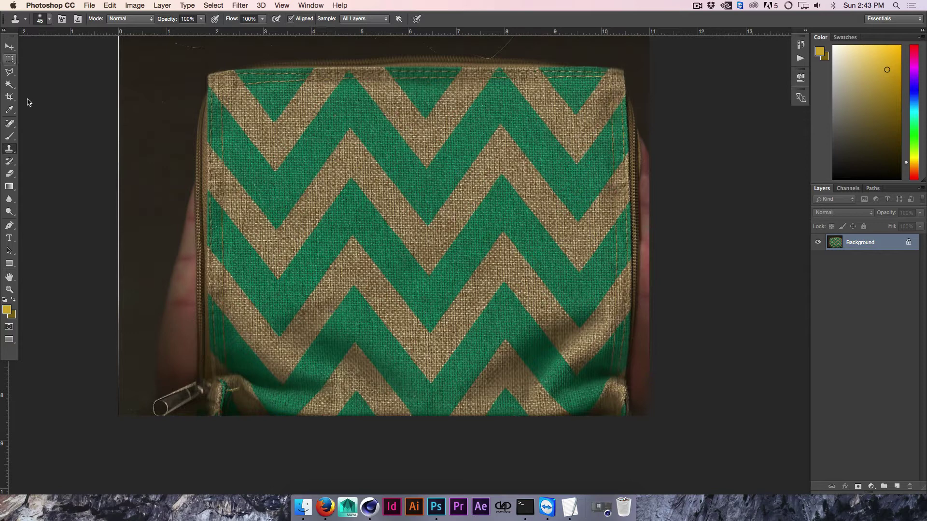
drag(2, 381, 349, 368)
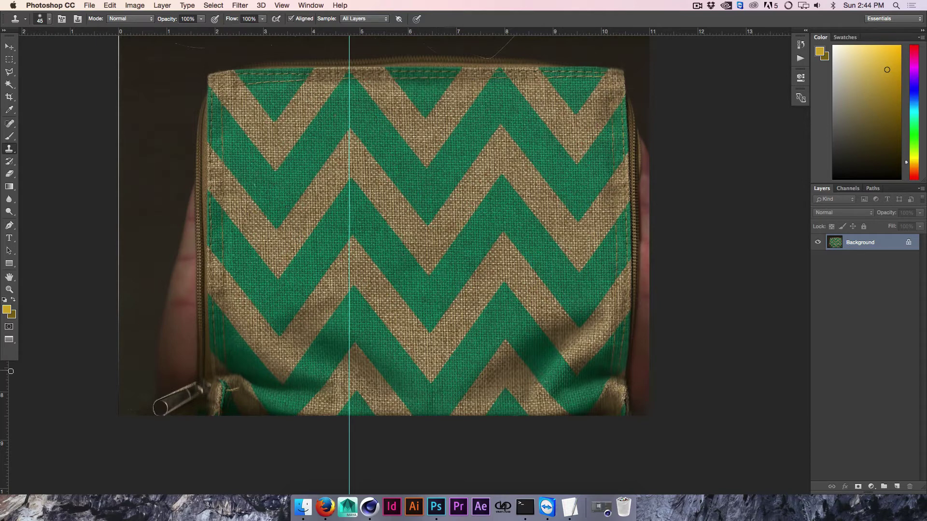
drag(11, 372, 502, 339)
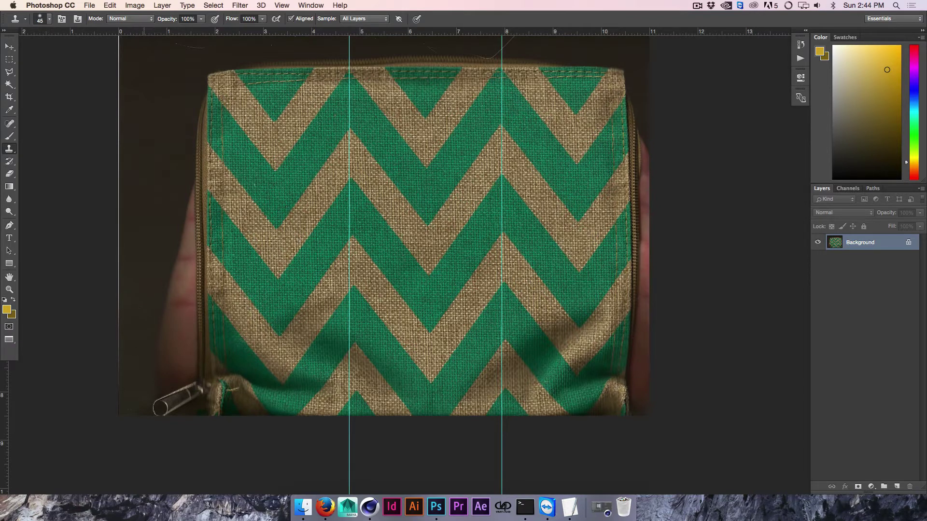
key(v)
mouse_move(349, 320)
mouse_down()
mouse_move(299, 316)
mouse_move(351, 317)
mouse_up()
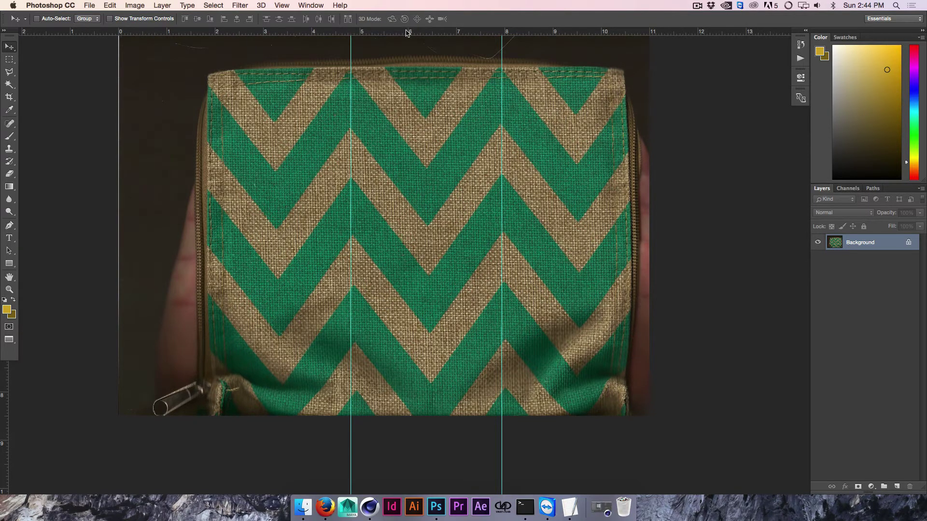
Add two horizontal guides one chevron repeat apart, then zoom out to the whole image
drag(406, 32, 414, 168)
drag(391, 33, 417, 275)
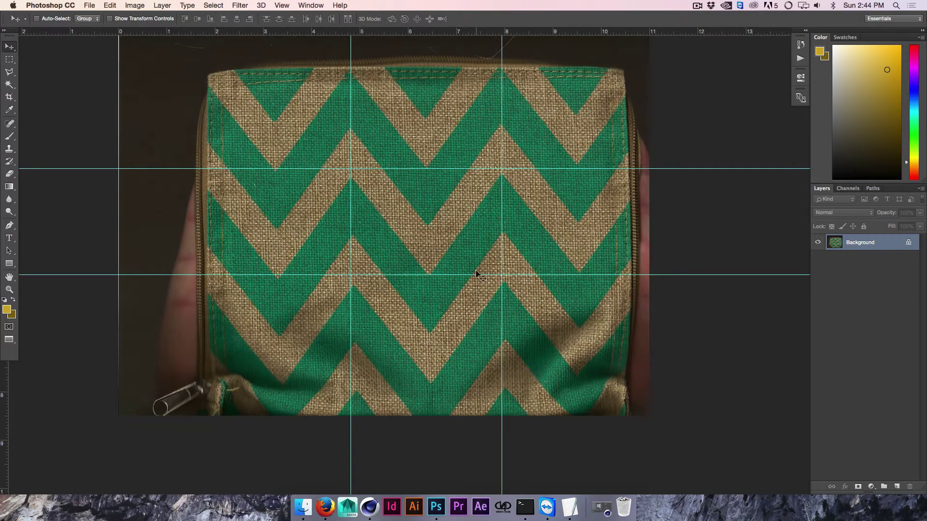
scroll(444, 199, up, 5)
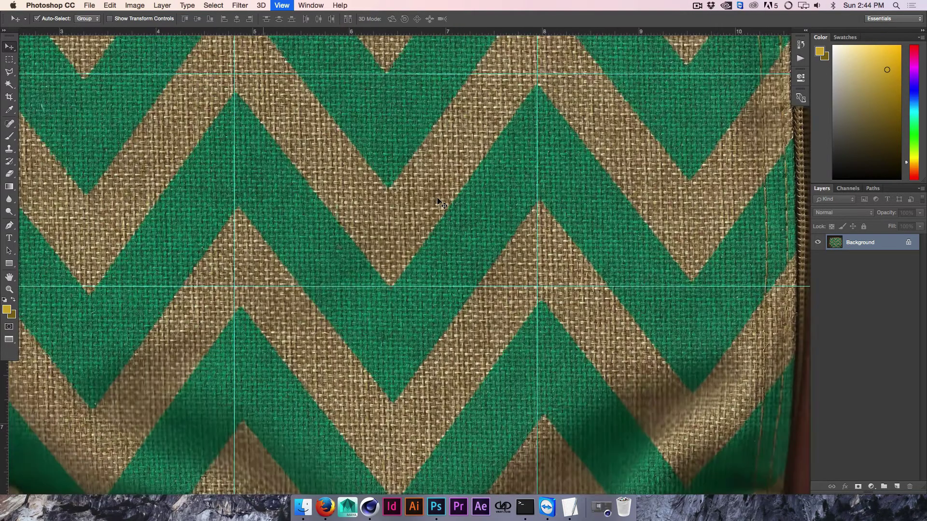
scroll(388, 175, down, 5)
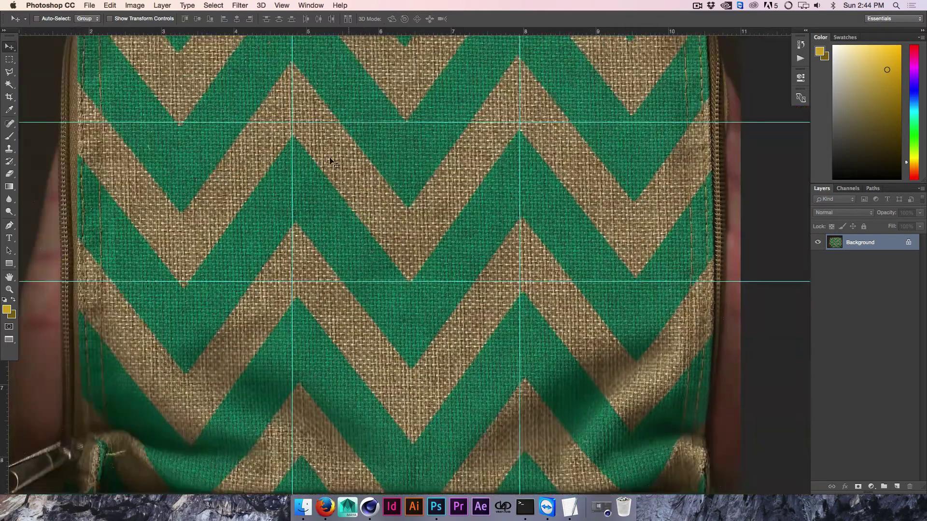
drag(320, 149, 360, 94)
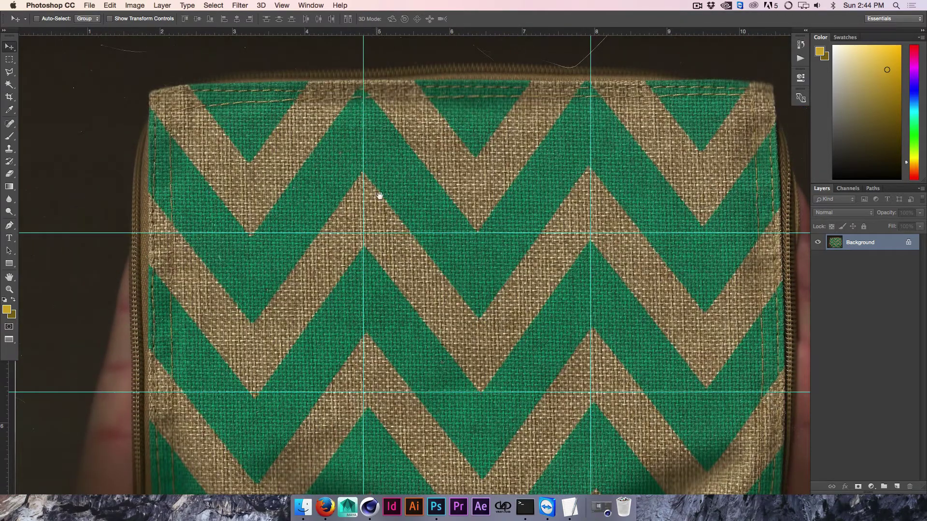
drag(379, 196, 379, 85)
scroll(383, 147, down, 3)
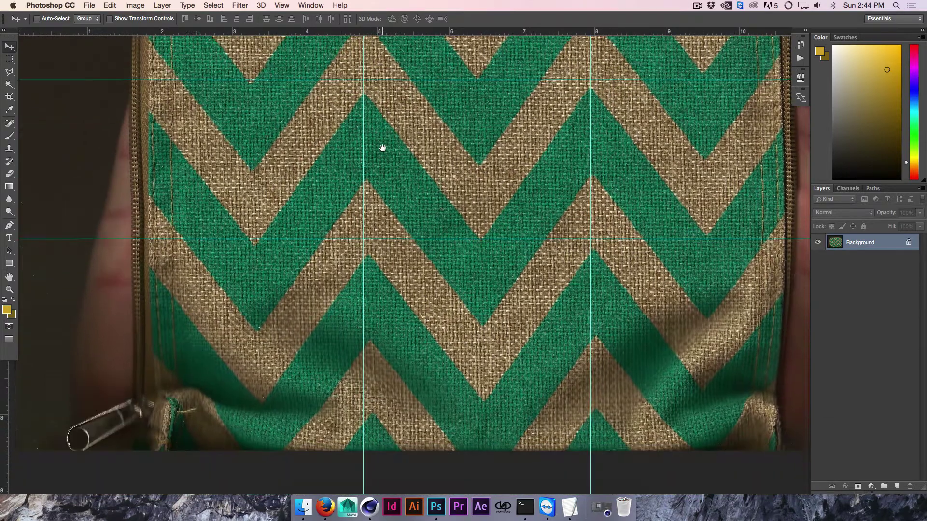
key(super)
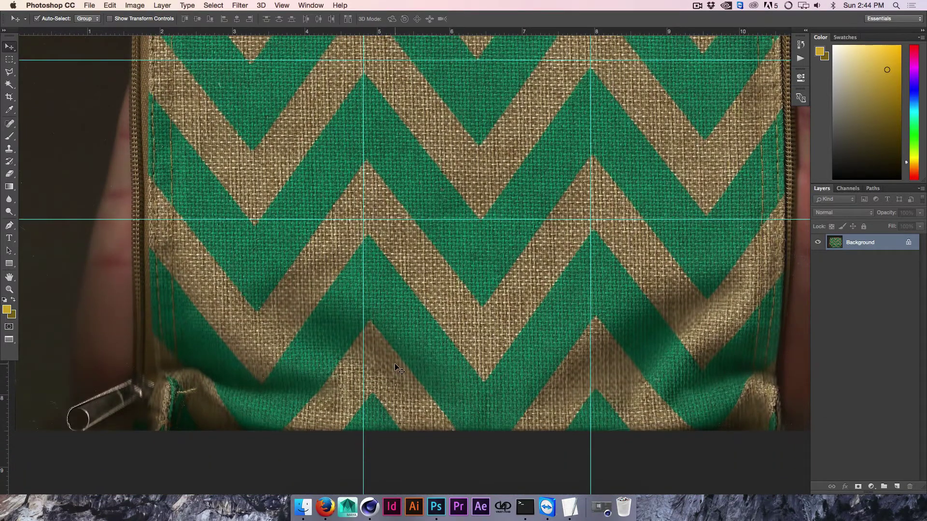
key(super+minus)
Convert the locked Background into an editable Layer 0
drag(432, 394, 403, 369)
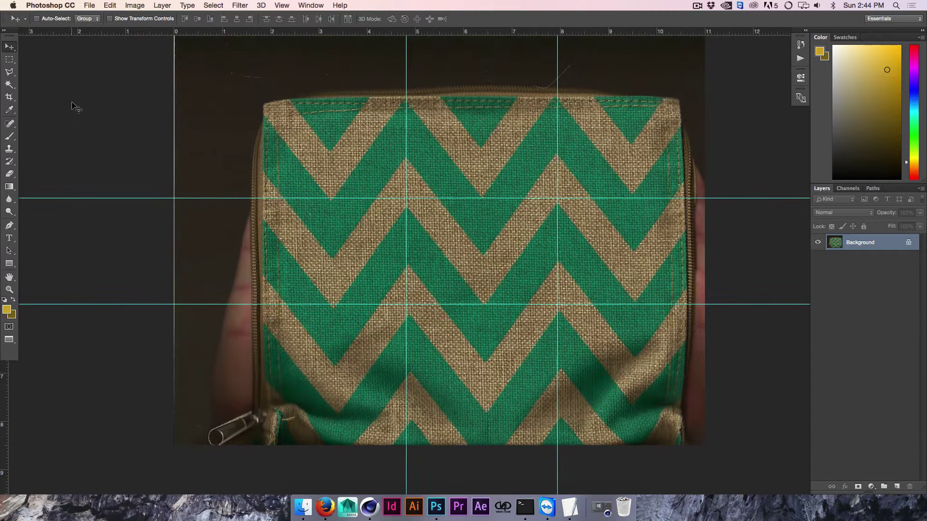
double_click(886, 247)
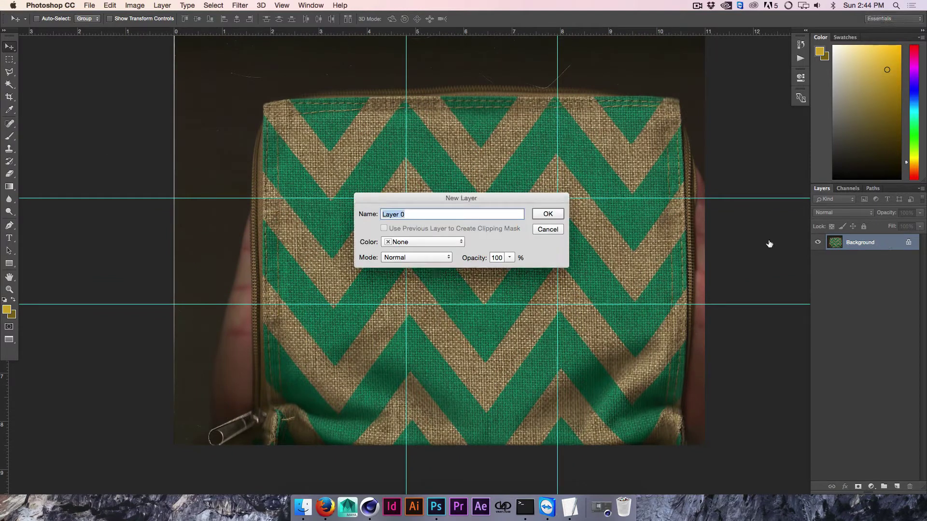
click(548, 214)
Rotate the layer about 1.8° and nudge it left so peaks sit on the guides
key(super+t)
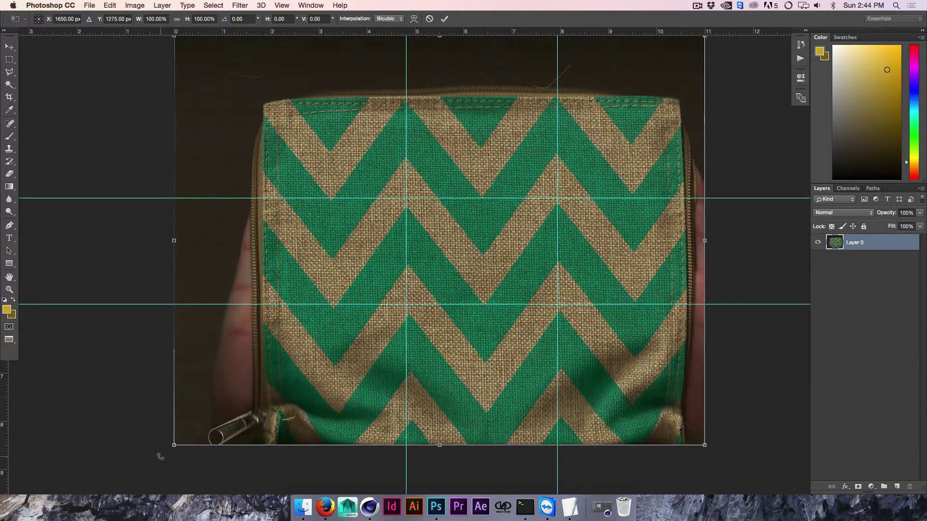
mouse_move(160, 457)
mouse_down()
mouse_move(161, 448)
mouse_move(156, 456)
mouse_up()
key(super+equal)
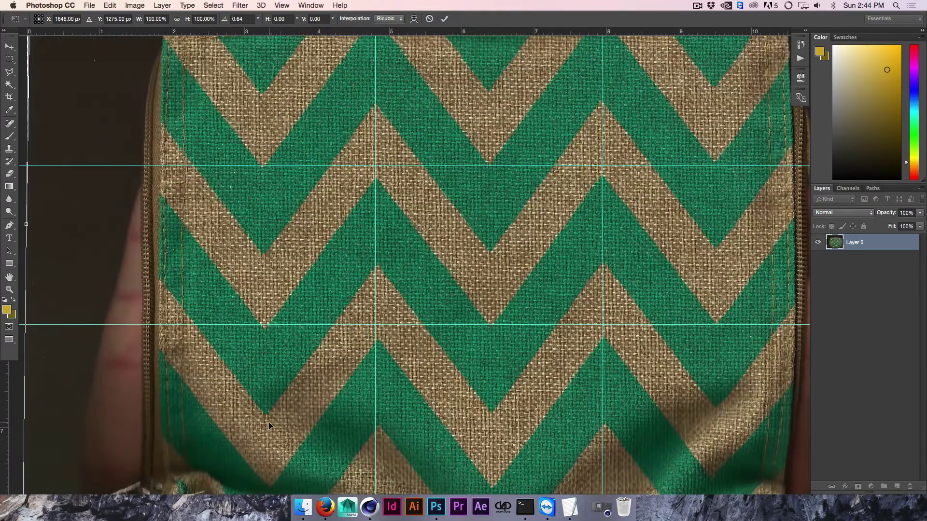
key(Left)
key(Left)
key(Left)
key(Left)
key(Left)
key(Left)
key(Left)
key(Left)
key(Left)
key(Left)
key(Left)
key(Left)
key(Left)
key(Left)
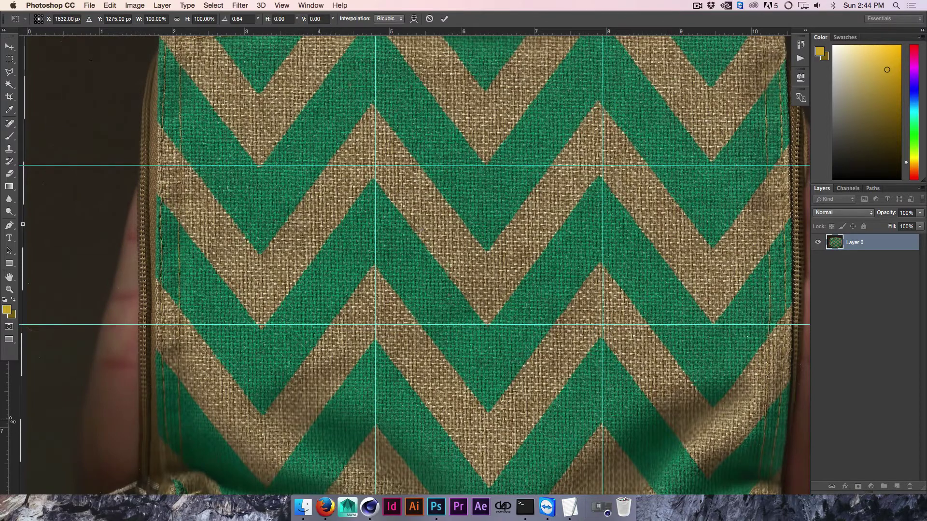
mouse_move(12, 420)
mouse_down()
mouse_move(24, 434)
mouse_move(25, 416)
mouse_up()
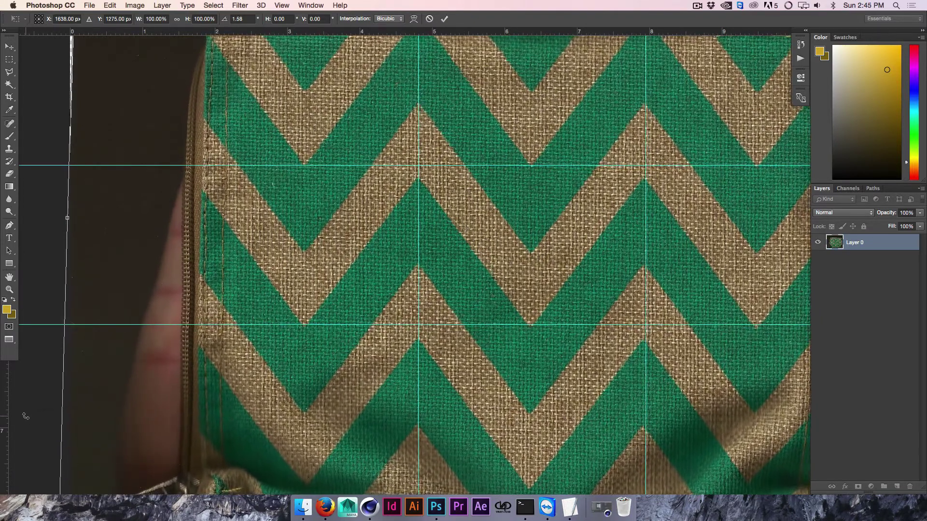
key(Left)
key(Left)
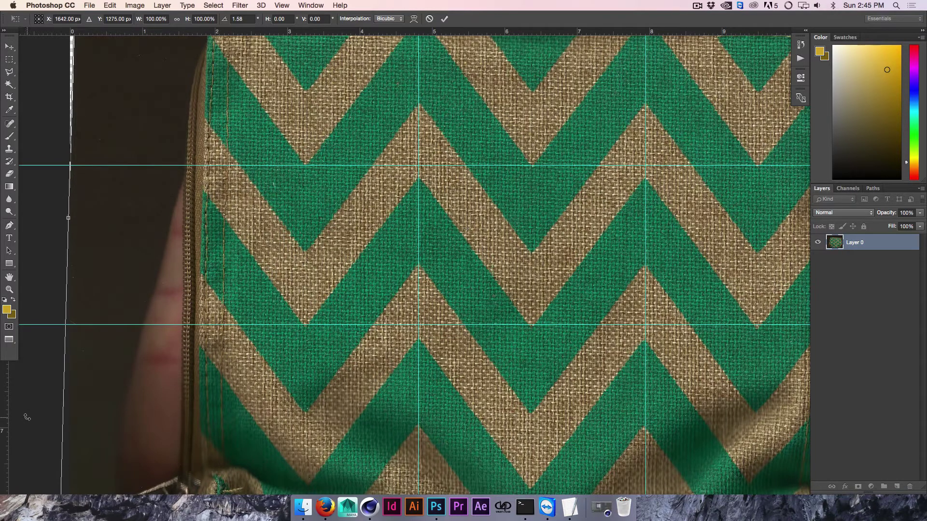
drag(27, 417, 26, 416)
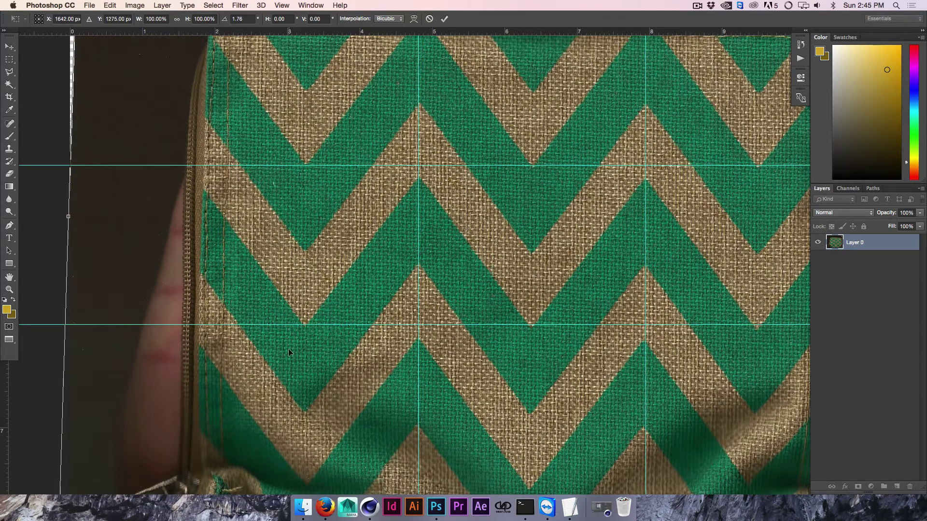
key(Return)
Draw a rectangular marquee between diagonal guide intersections covering one chevron repeat
drag(512, 260, 399, 245)
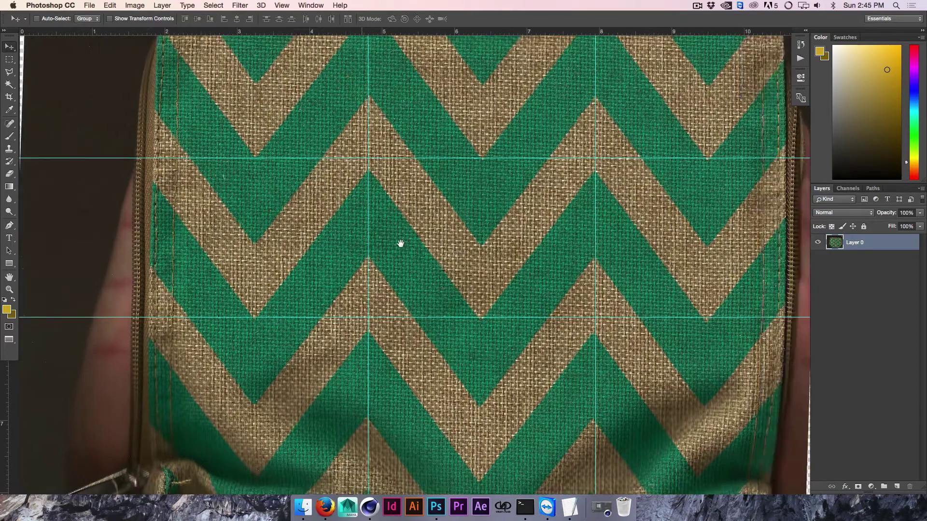
key(super+plus)
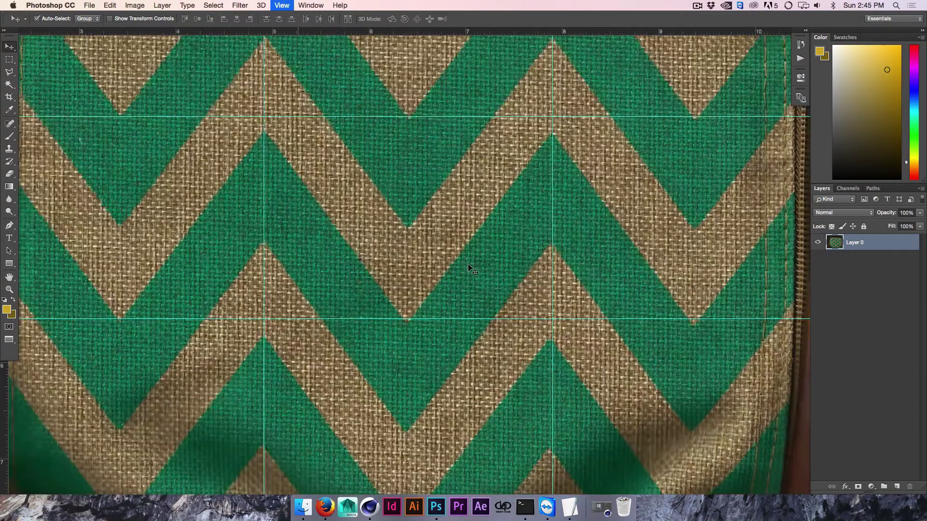
key(super+plus)
key(super+plus)
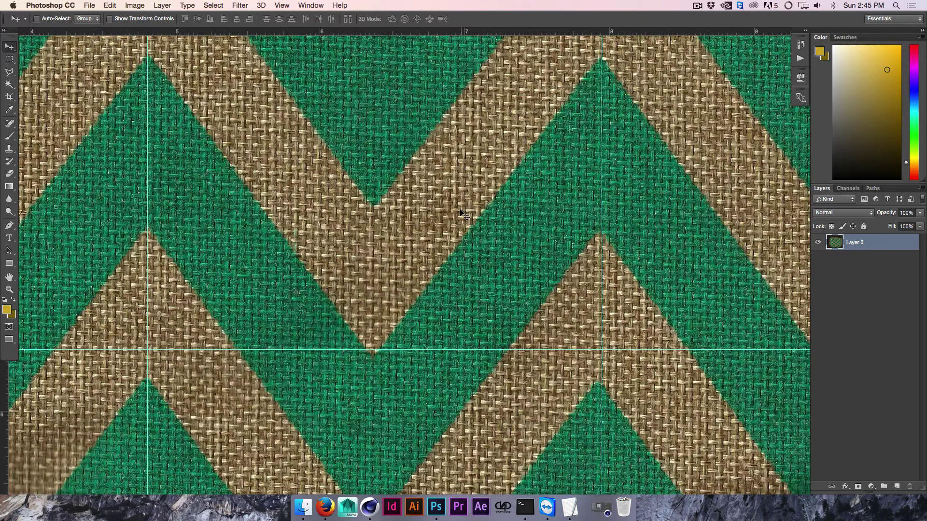
key(super+minus)
scroll(451, 231, up, 2)
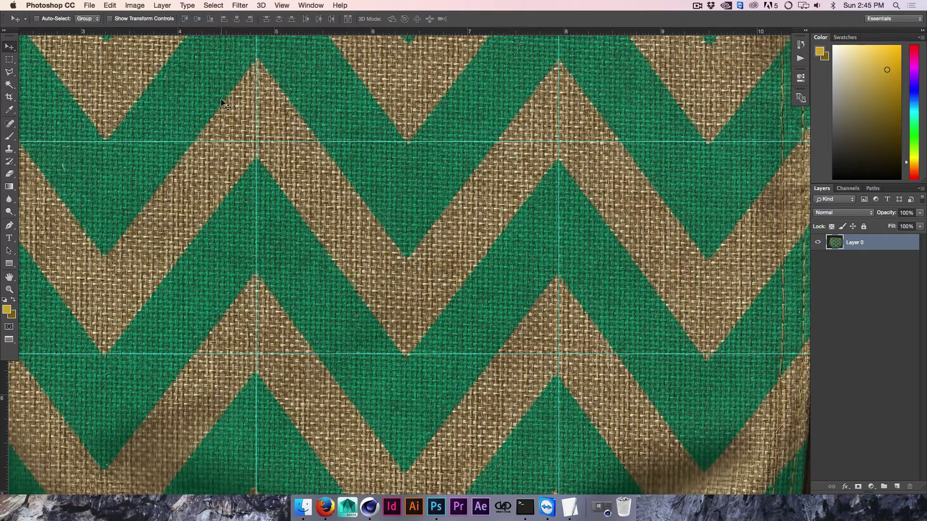
click(9, 59)
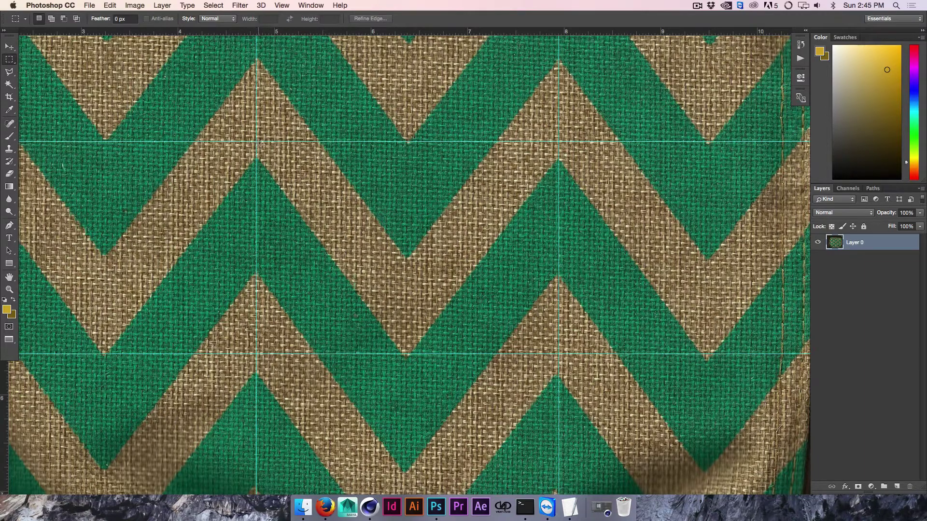
drag(256, 142, 556, 353)
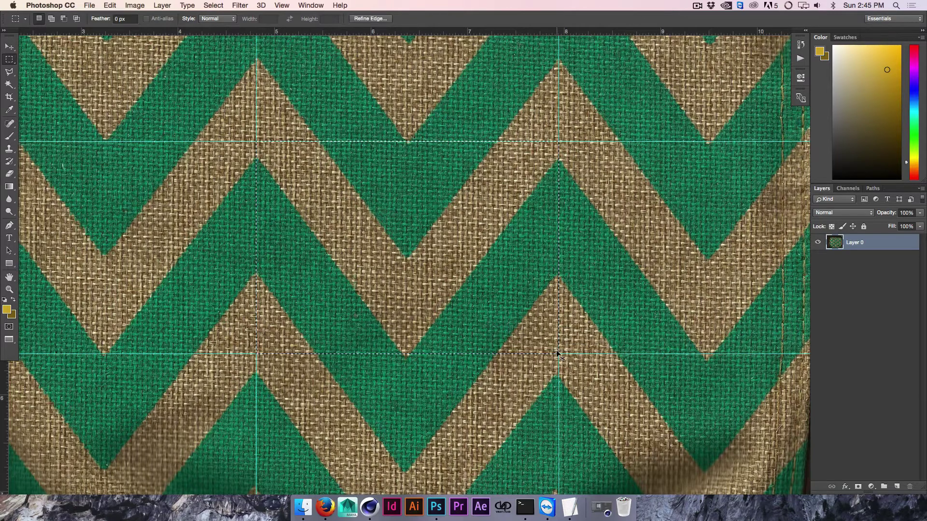
Copy the tile and paste it into a new 942 × 661 px Clipboard-preset document
key(super+c)
key(super+n)
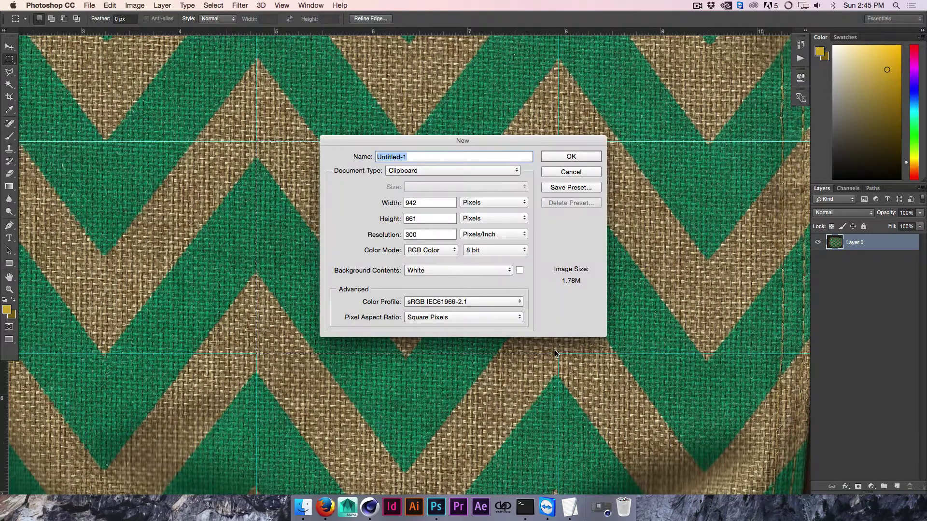
key(Return)
key(super+v)
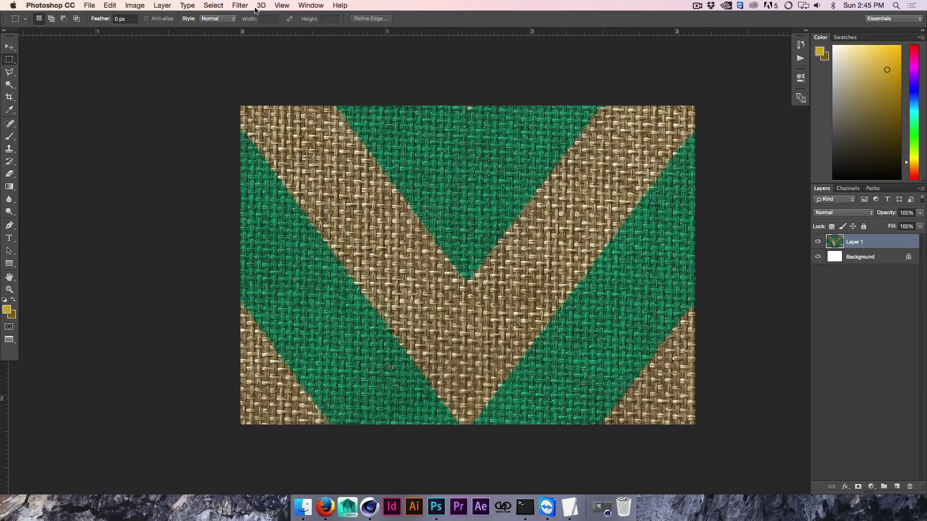
Trial the Offset filter at 350/350, comparing Repeat Edge Pixels and Wrap Around, then close it
click(236, 4)
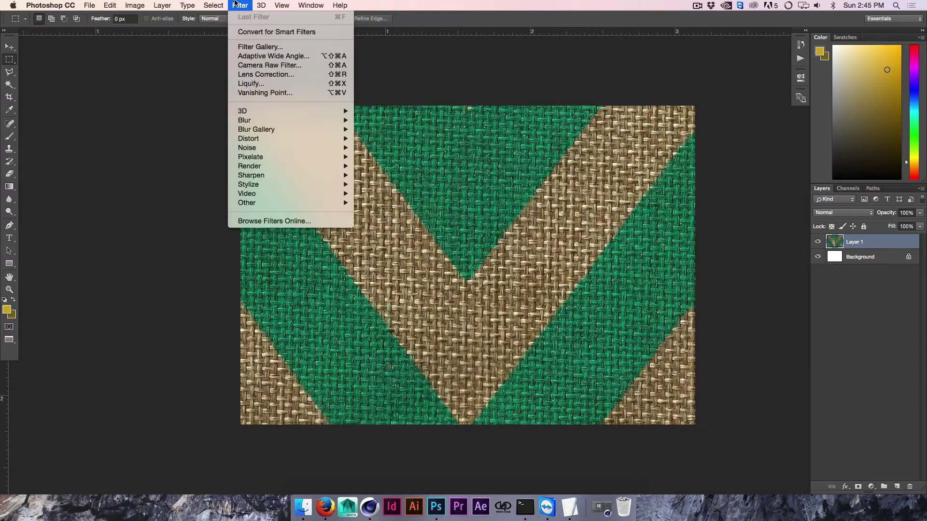
mouse_move(327, 205)
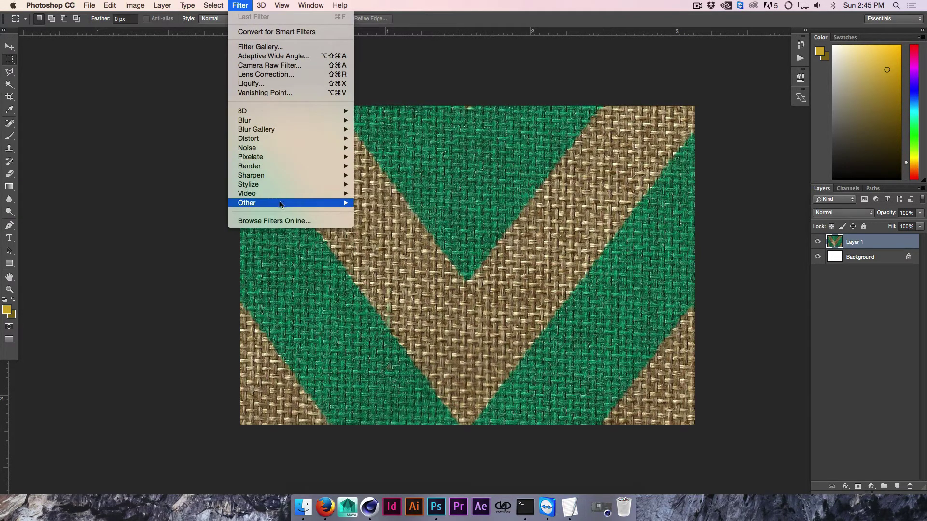
click(376, 249)
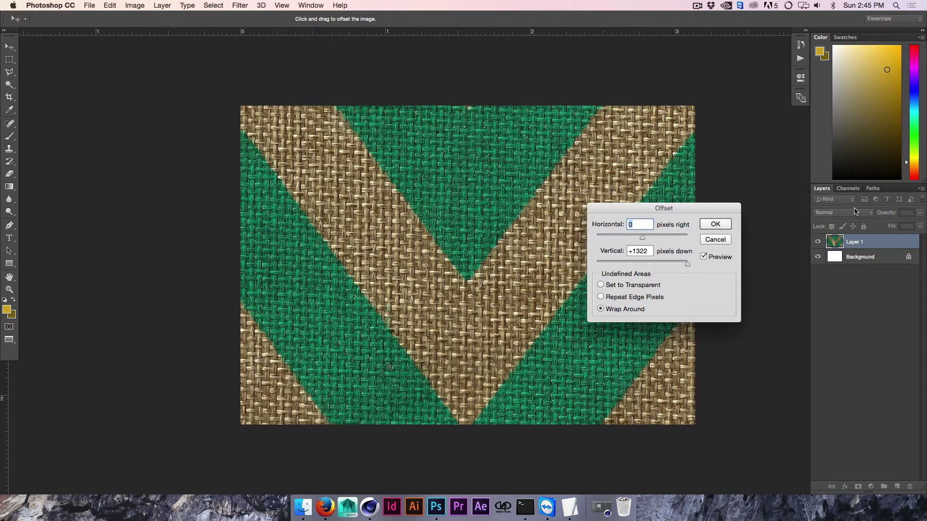
text(350)
key(Tab)
text(350)
key(Tab)
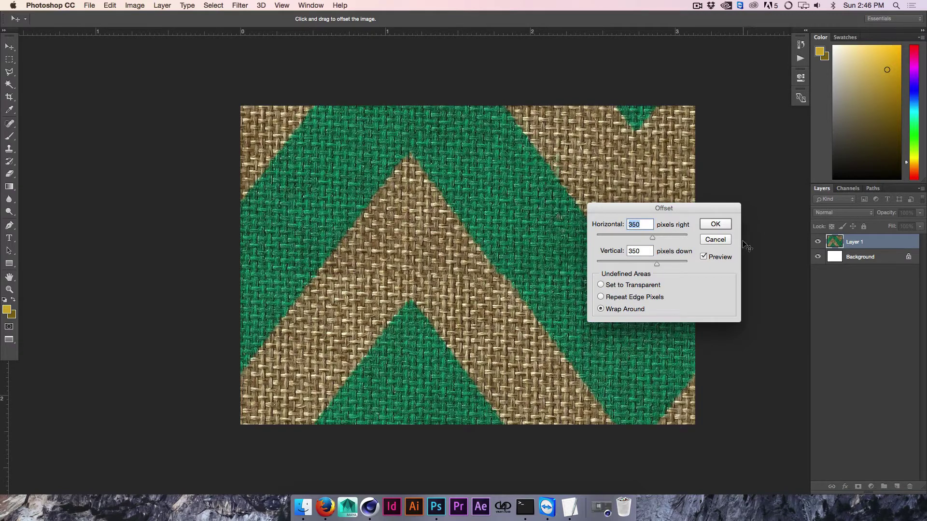
drag(633, 211, 805, 200)
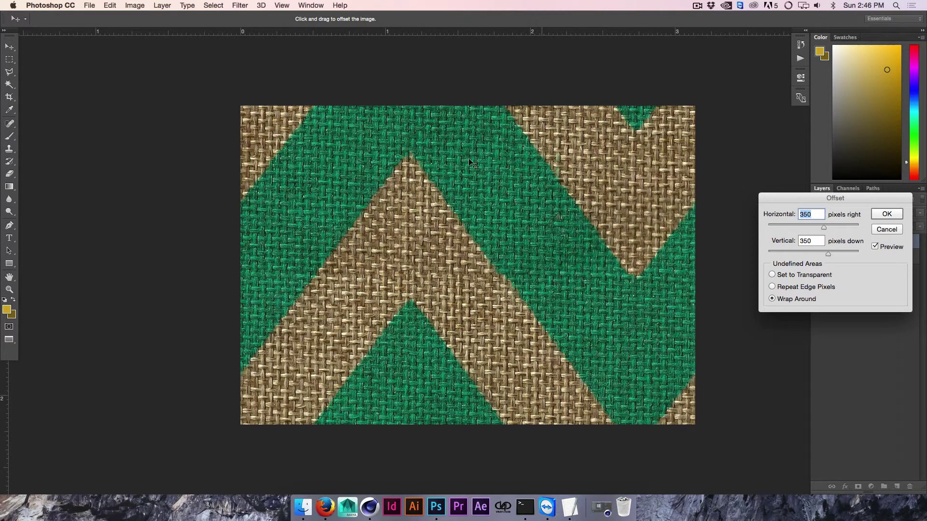
click(804, 288)
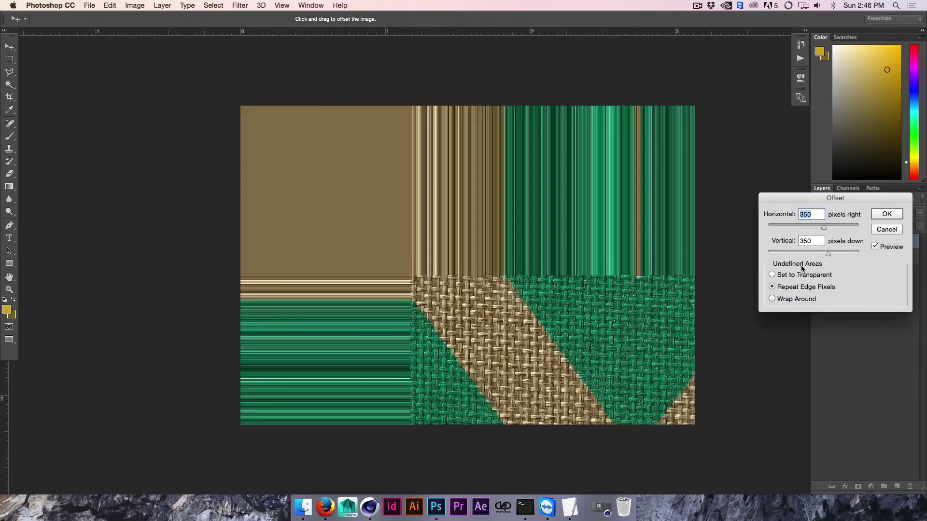
click(793, 299)
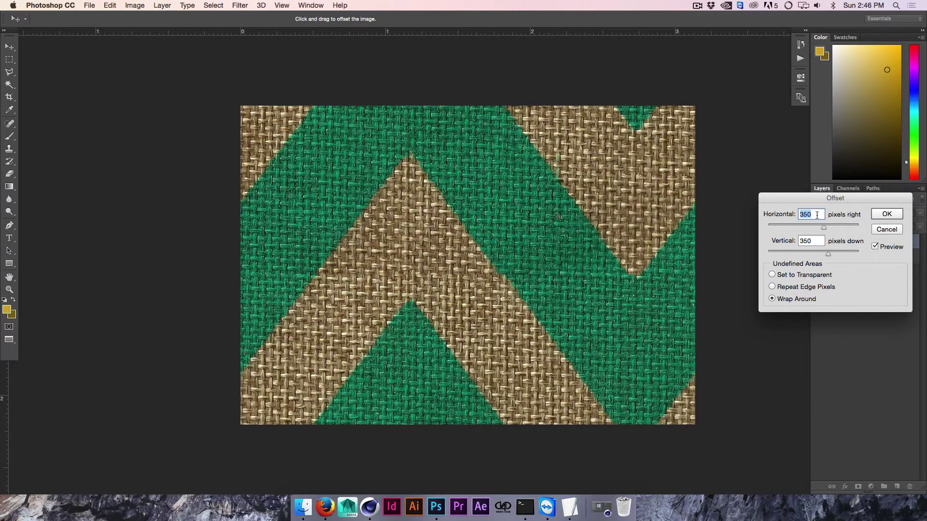
text(0)
key(Tab)
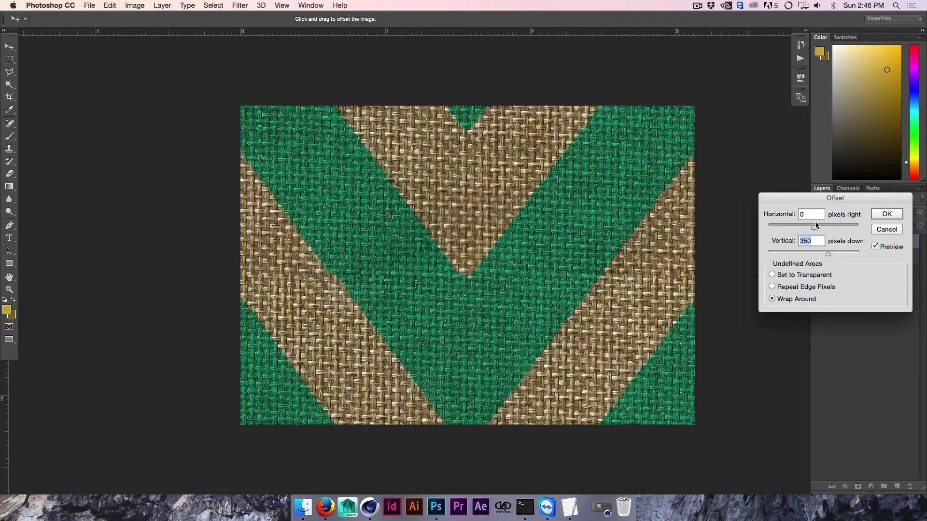
key(Return)
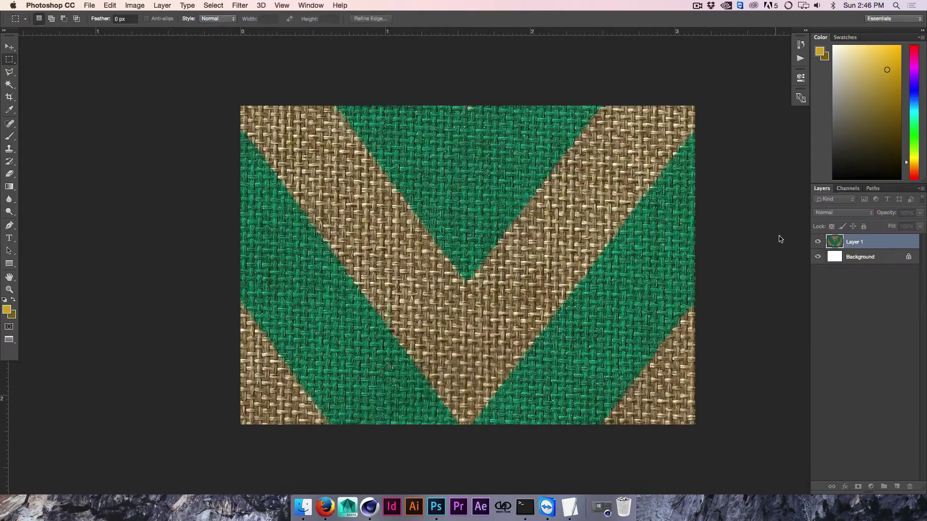
Reopen Offset and preview Horizontal 300, Vertical 300 with Wrap Around
click(240, 6)
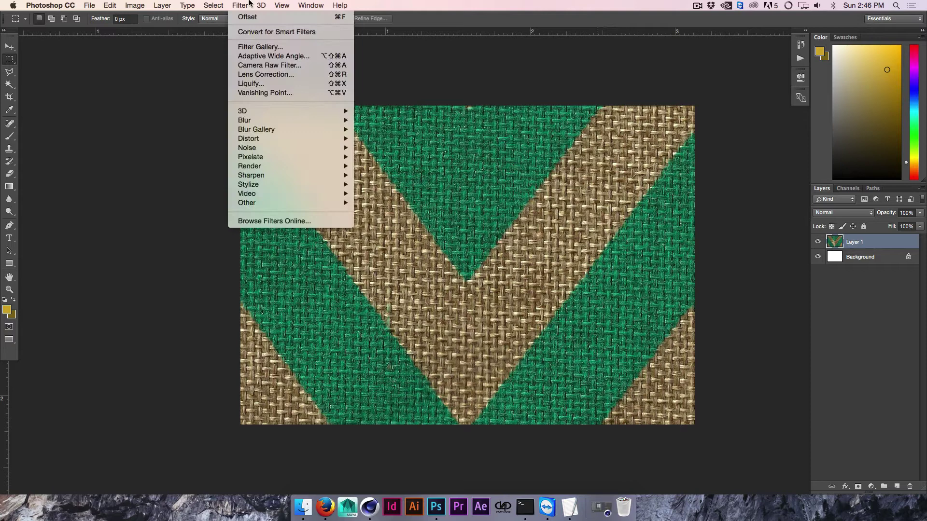
mouse_move(299, 202)
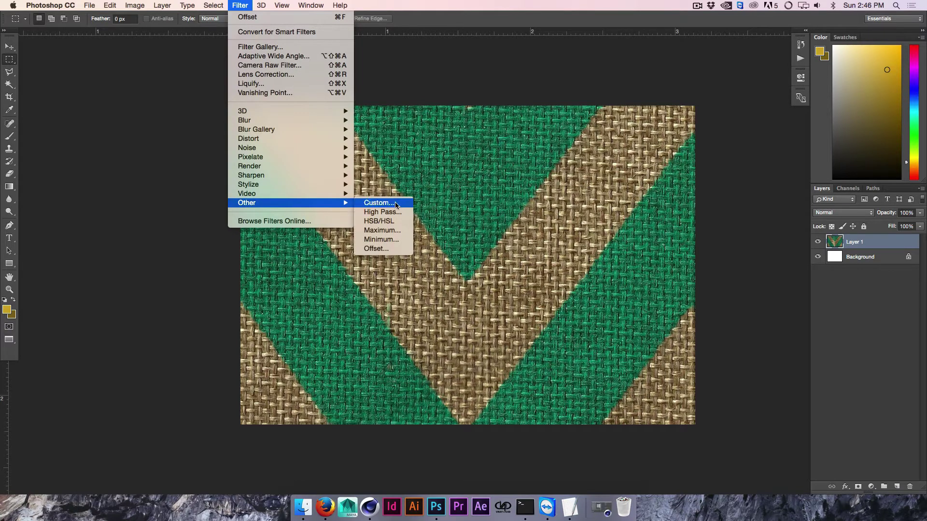
click(387, 253)
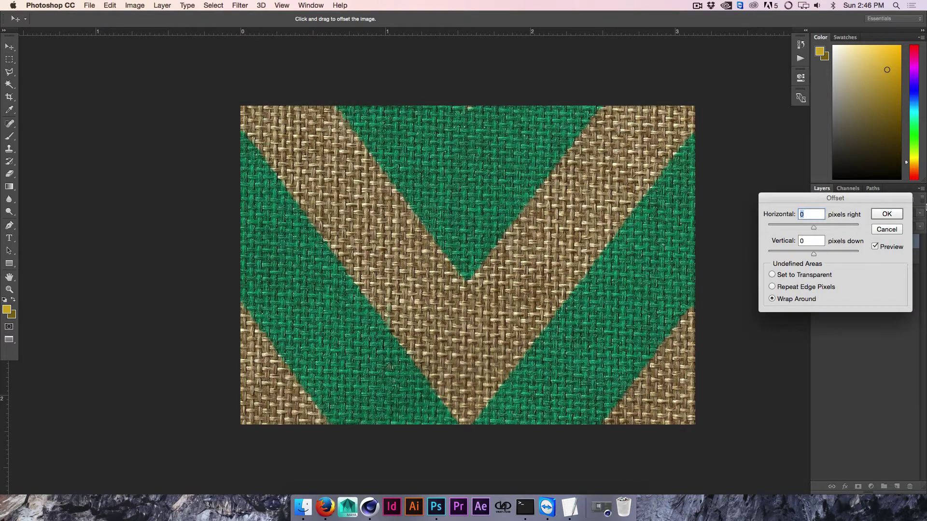
text(10)
key(Tab)
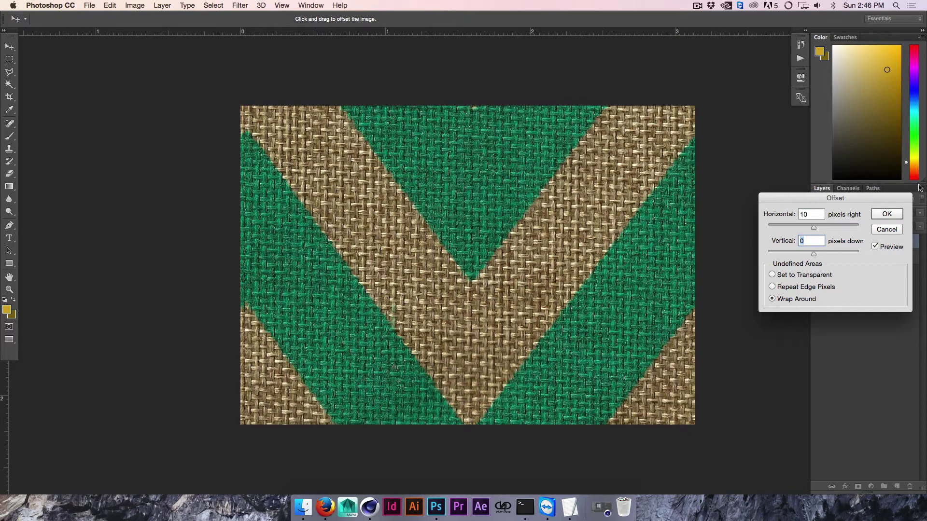
double_click(813, 214)
text(100)
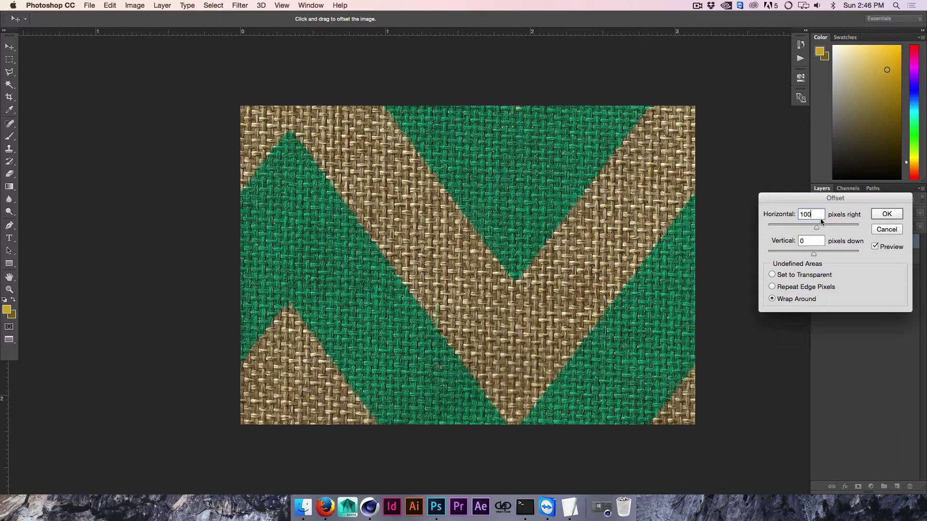
click(770, 215)
text(300)
key(Tab)
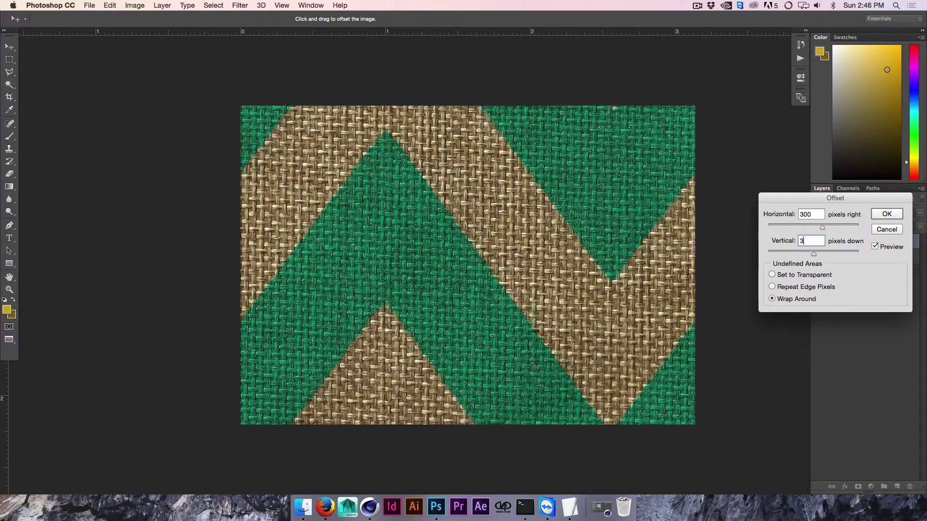
text(00)
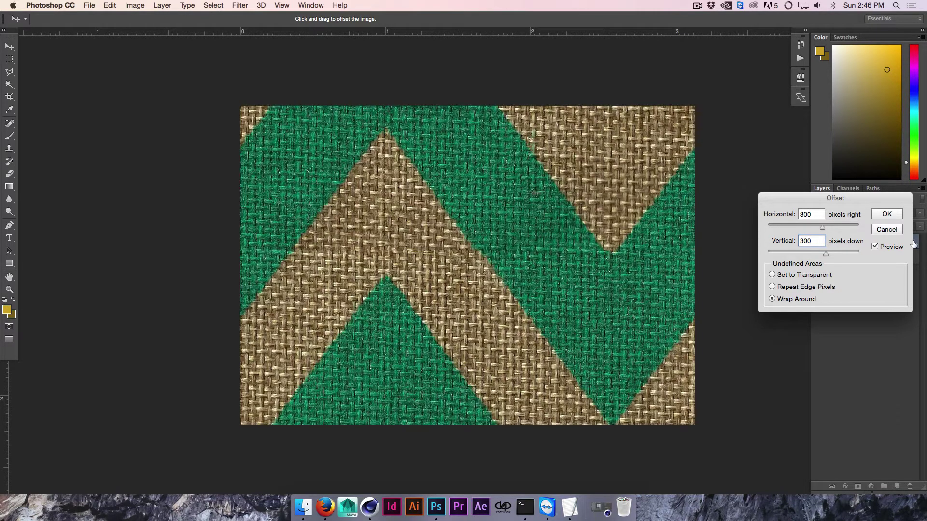
click(800, 290)
click(791, 289)
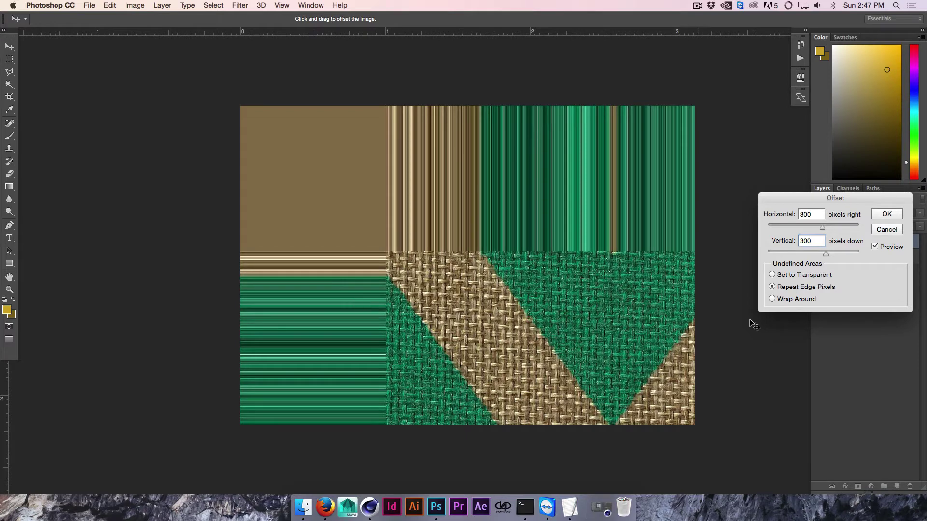
click(799, 301)
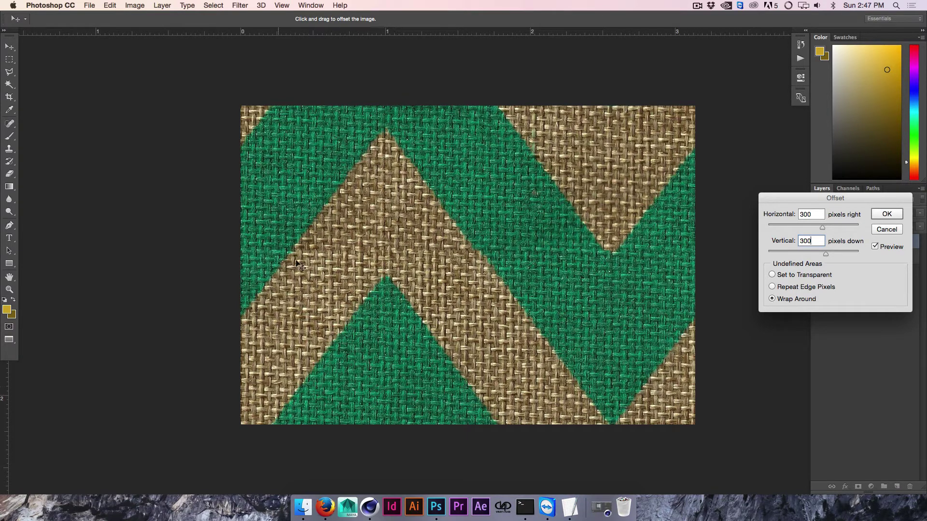
drag(817, 217, 740, 218)
Cancel the offset and check Image Size in pixels: 942 × 661 at 300 ppi
click(885, 230)
click(134, 5)
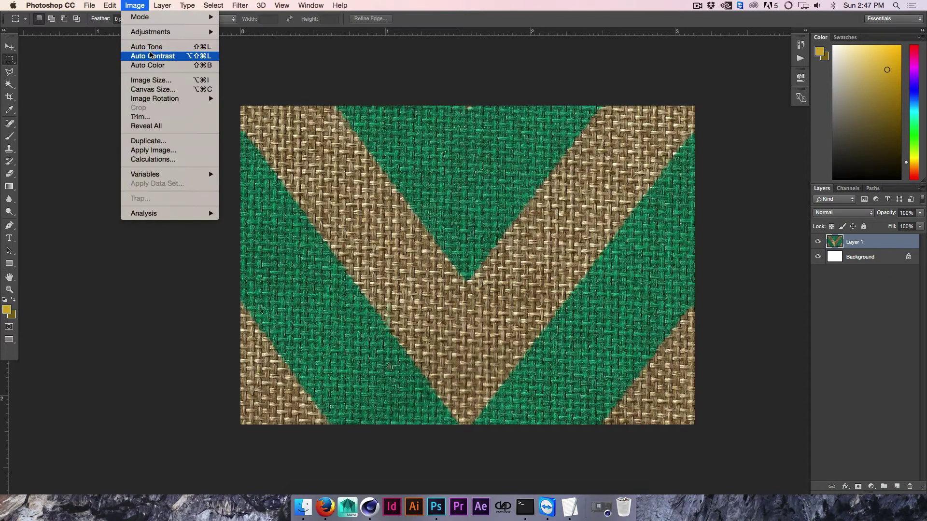
click(151, 80)
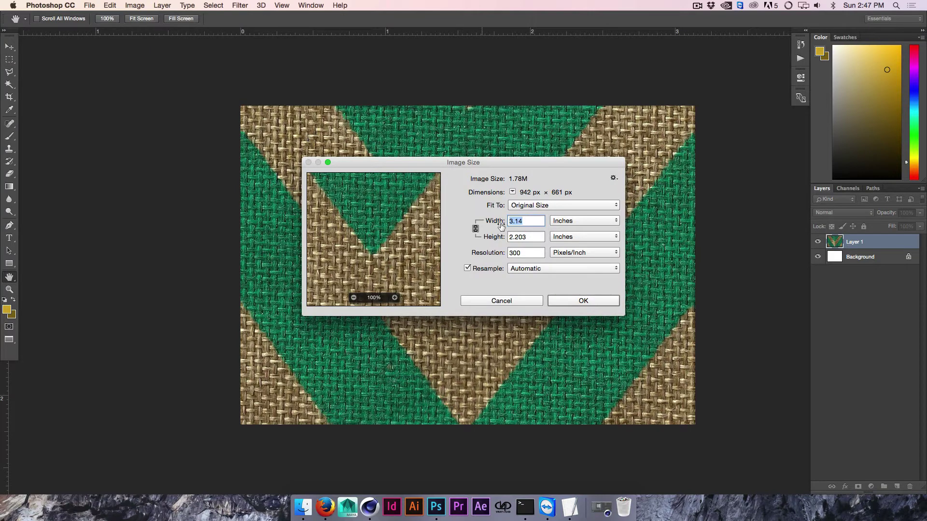
click(575, 221)
click(570, 209)
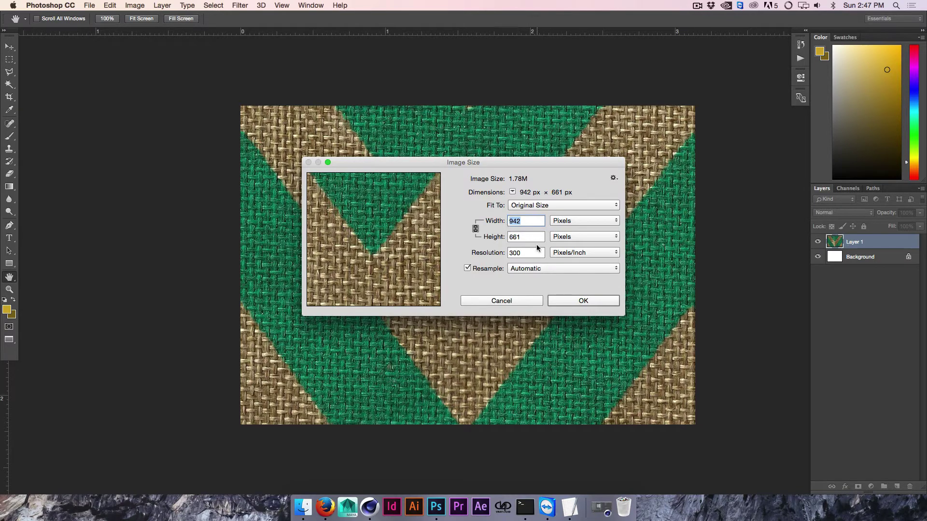
Close Image Size and apply Offset 470 px right, 330 px down with Wrap Around
click(521, 301)
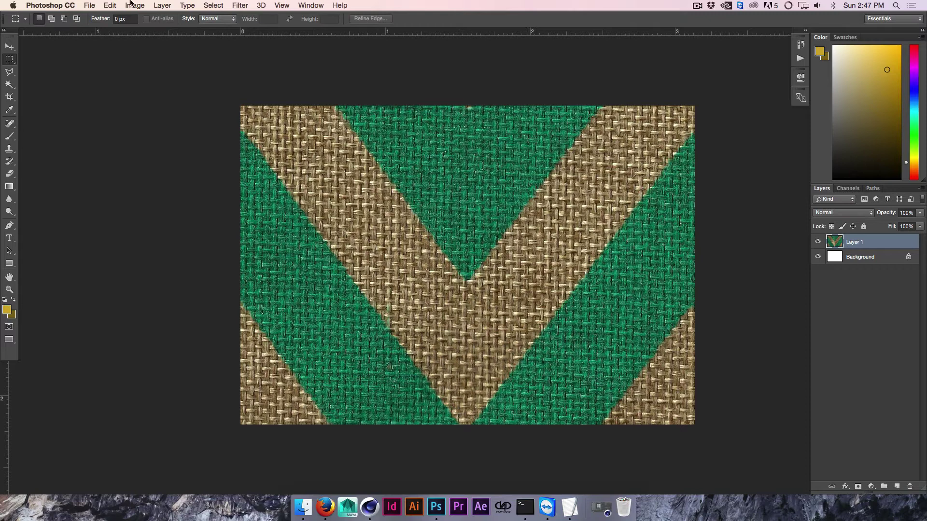
click(241, 5)
mouse_move(296, 204)
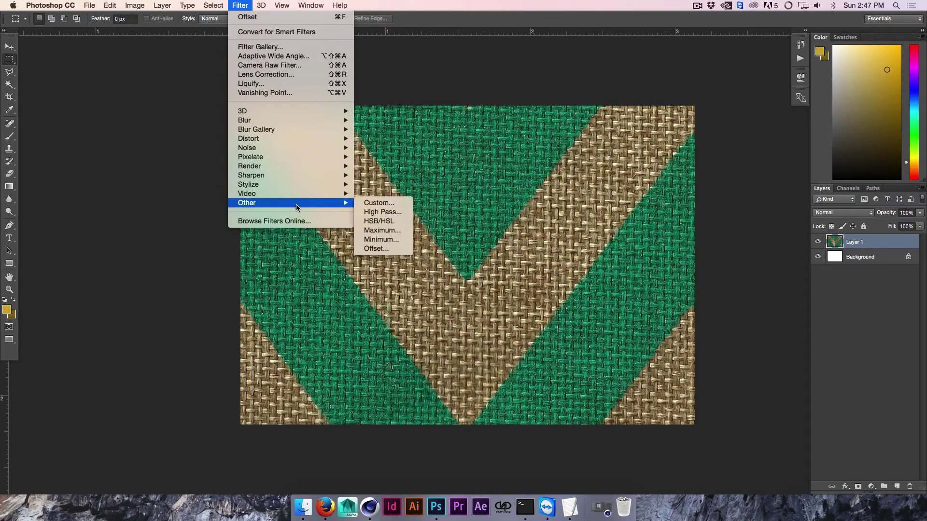
click(377, 249)
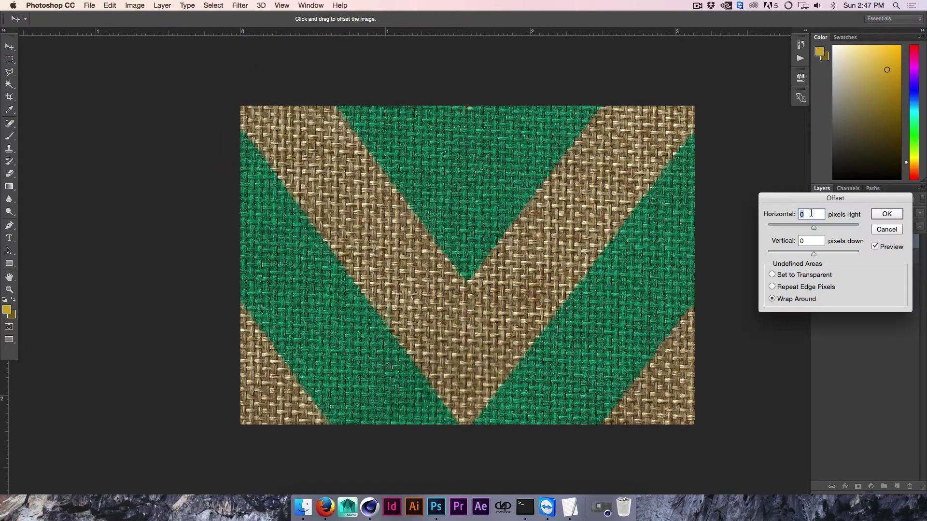
text(10)
key(BackSpace)
key(BackSpace)
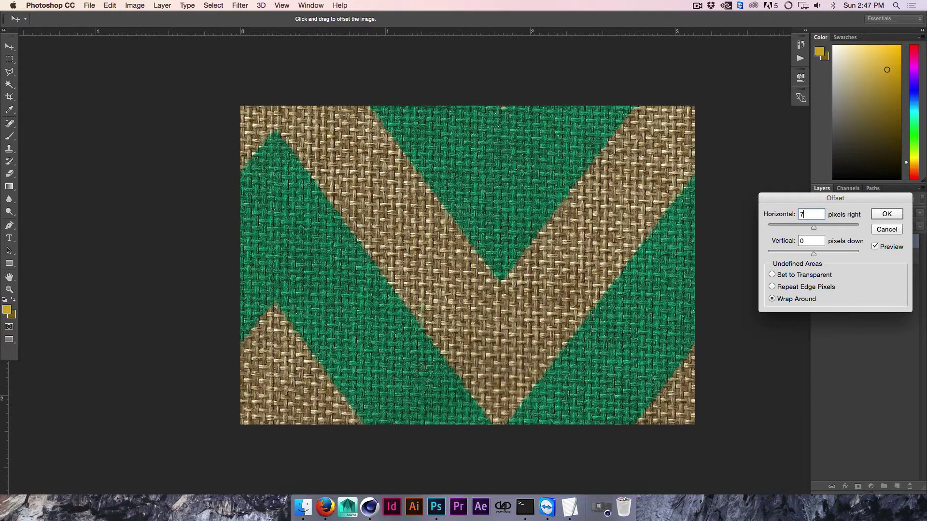
text(470)
key(Tab)
text(330)
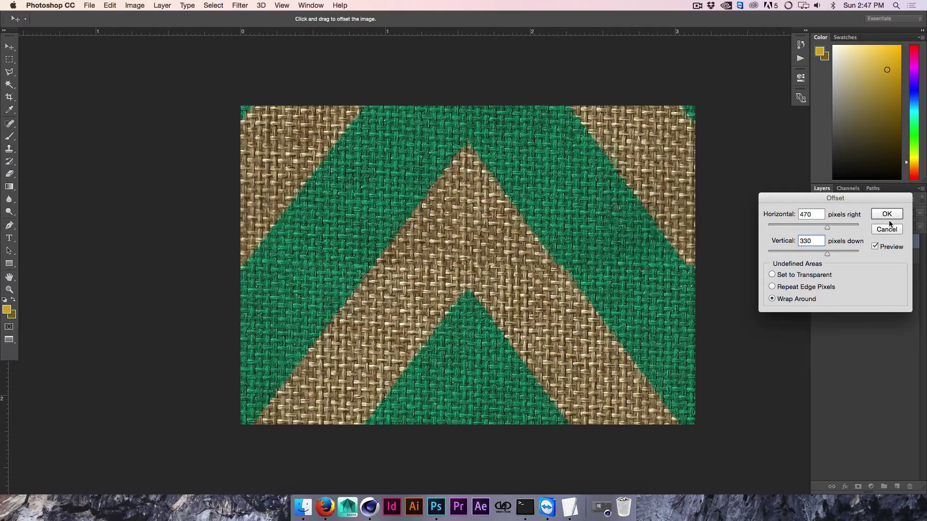
click(887, 214)
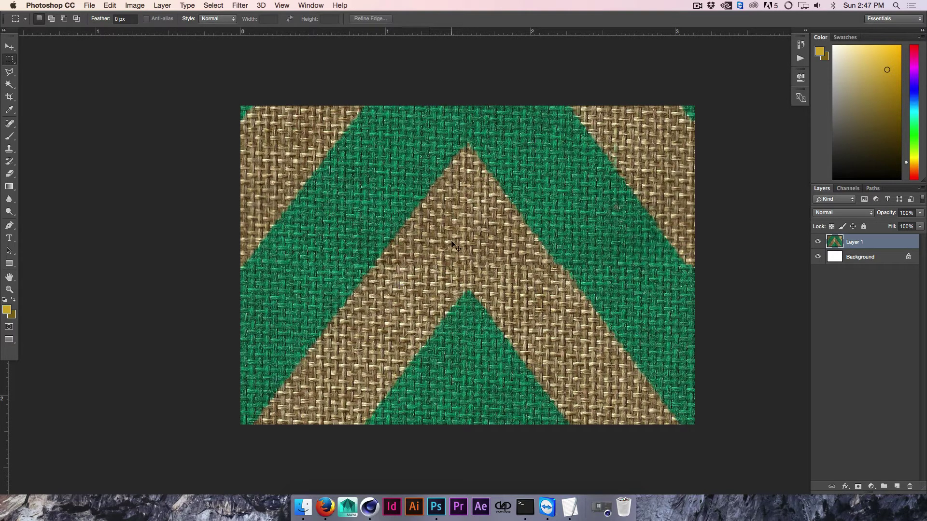
key(super+minus)
key(super+minus)
key(super+minus)
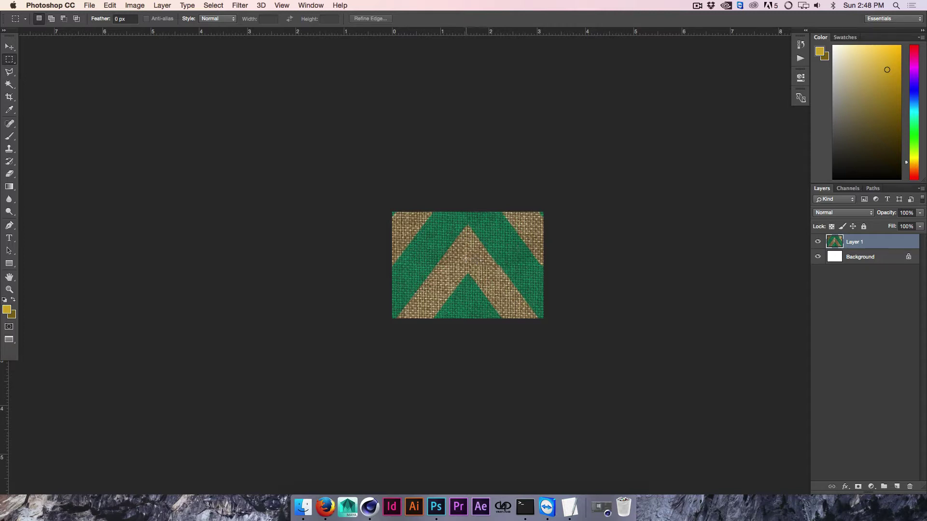
key(super+plus)
key(super+plus)
key(super+plus)
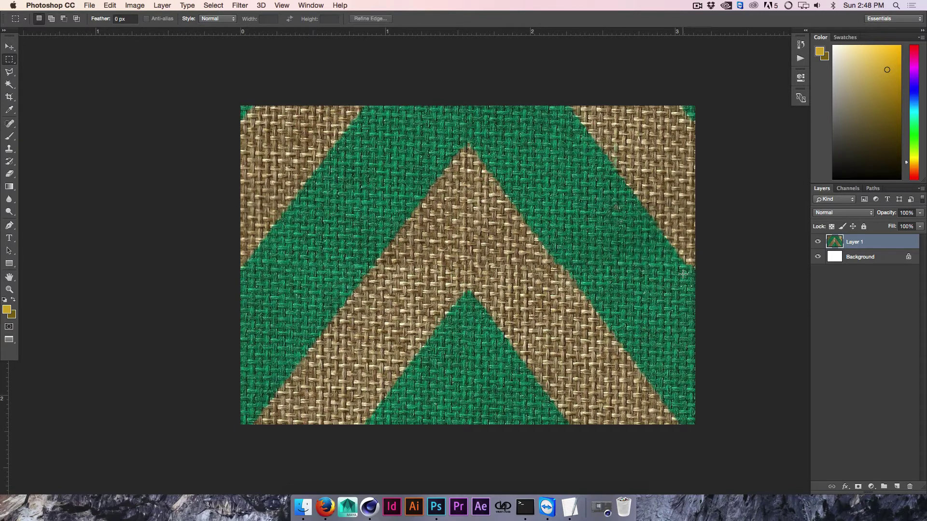
On a new Layer 2, clone clean tan burlap over the green patch and speck
key(super+shift+n)
key(Return)
key(s)
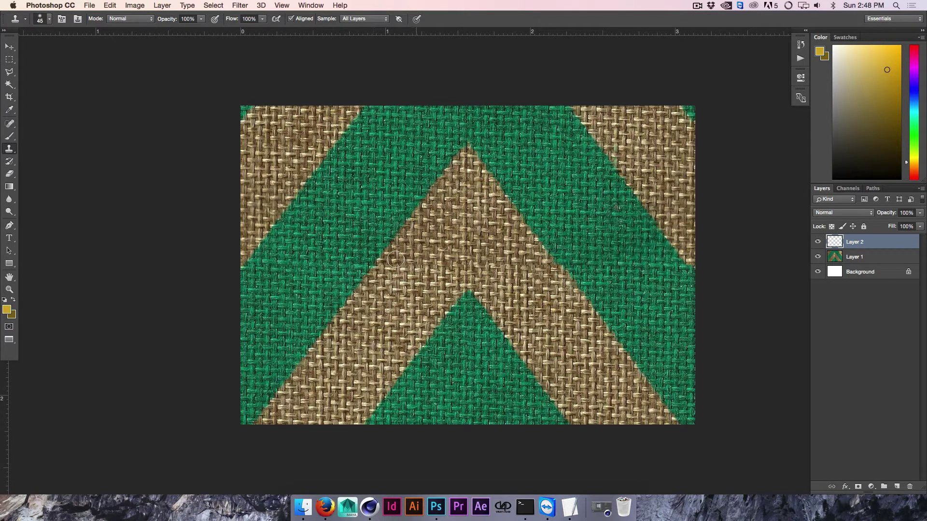
mouse_move(396, 254)
mouse_down()
mouse_move(413, 241)
mouse_move(399, 265)
mouse_move(428, 250)
mouse_move(412, 267)
mouse_move(440, 244)
mouse_move(435, 233)
mouse_move(418, 248)
mouse_move(432, 216)
mouse_move(383, 269)
mouse_move(435, 207)
mouse_move(414, 259)
mouse_move(447, 236)
mouse_move(453, 245)
mouse_move(442, 261)
mouse_up()
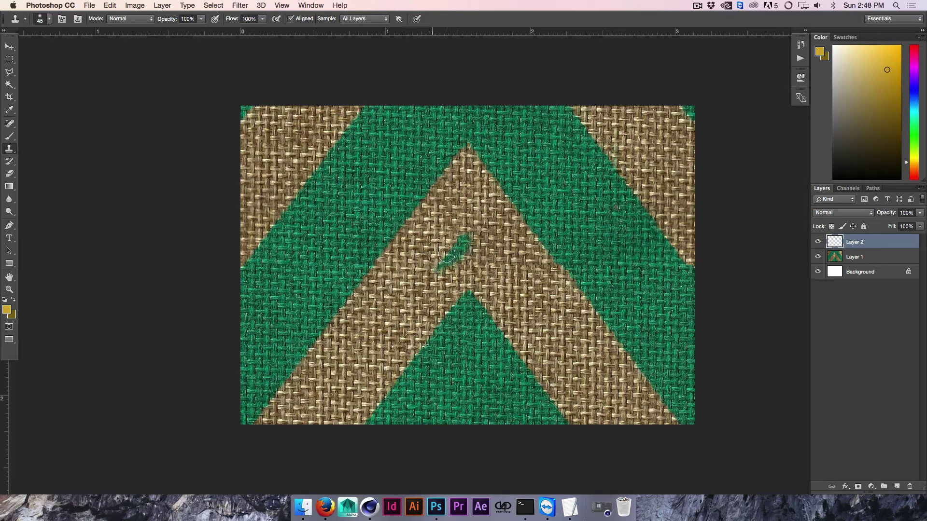
alt+click(410, 314)
mouse_move(453, 272)
mouse_down()
mouse_move(434, 272)
mouse_move(465, 244)
mouse_move(471, 223)
mouse_move(459, 244)
mouse_up()
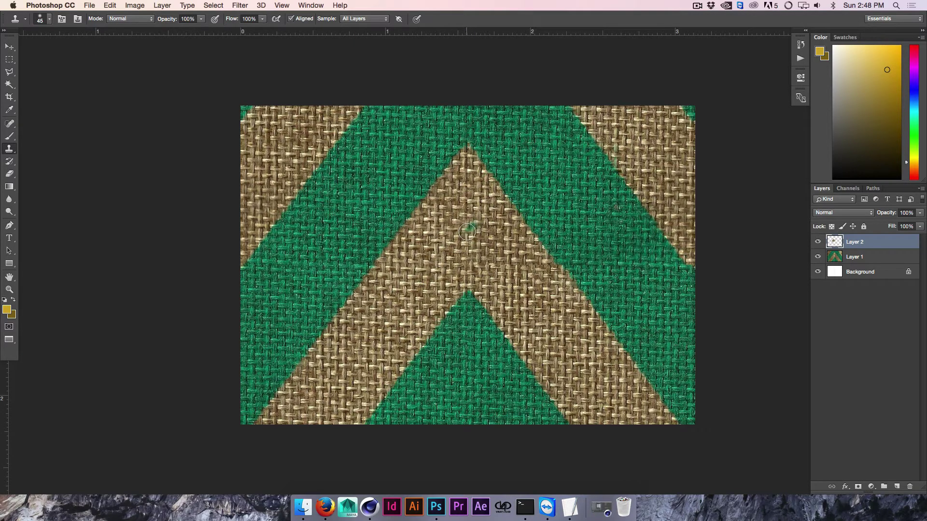
drag(468, 232, 470, 227)
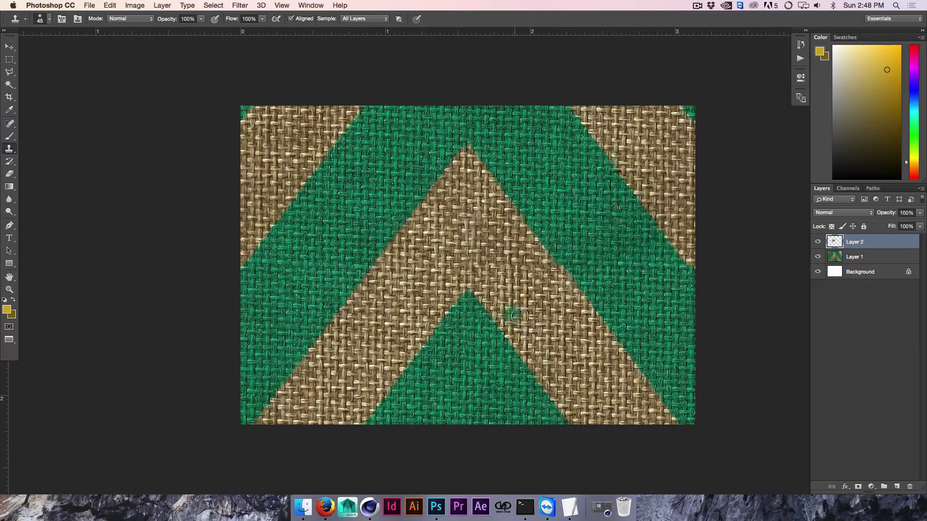
key(super+minus)
key(super+minus)
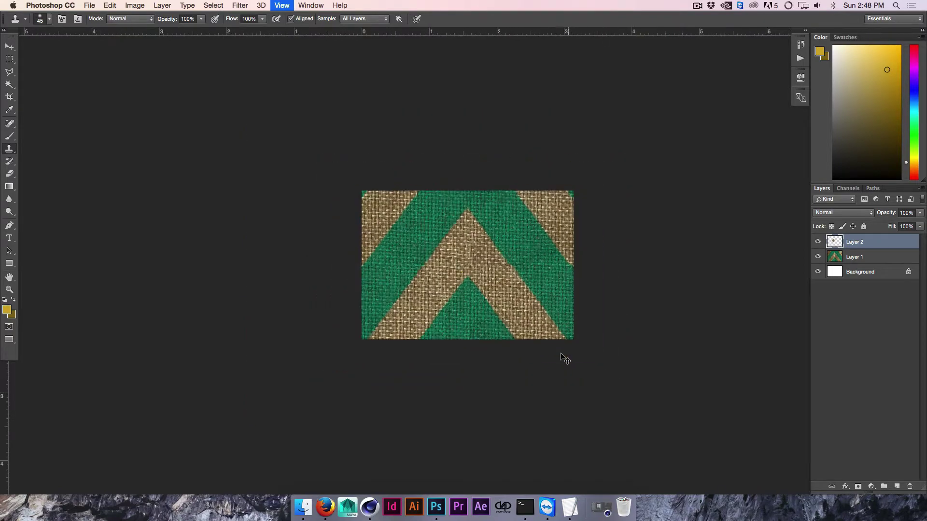
Zoom back in and clone burlap over the blemishes in the right green stripe
key(super+plus)
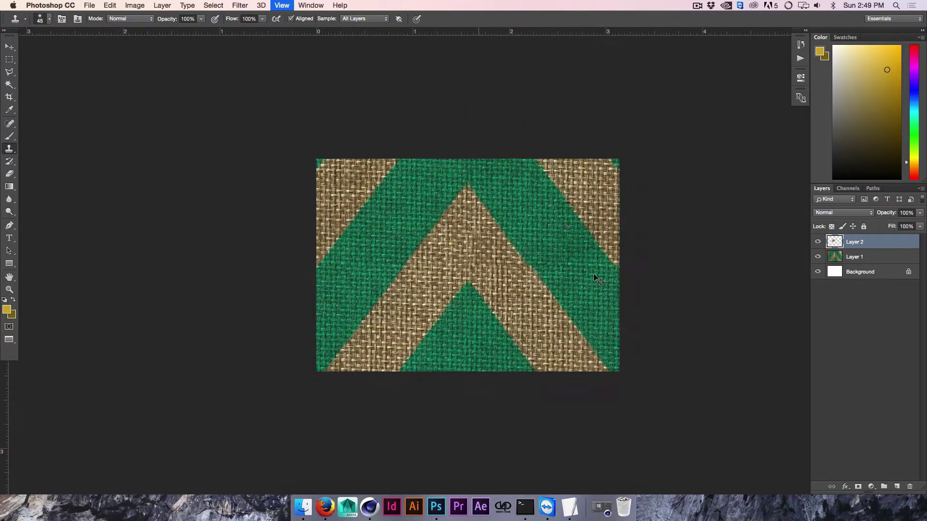
key(super+plus)
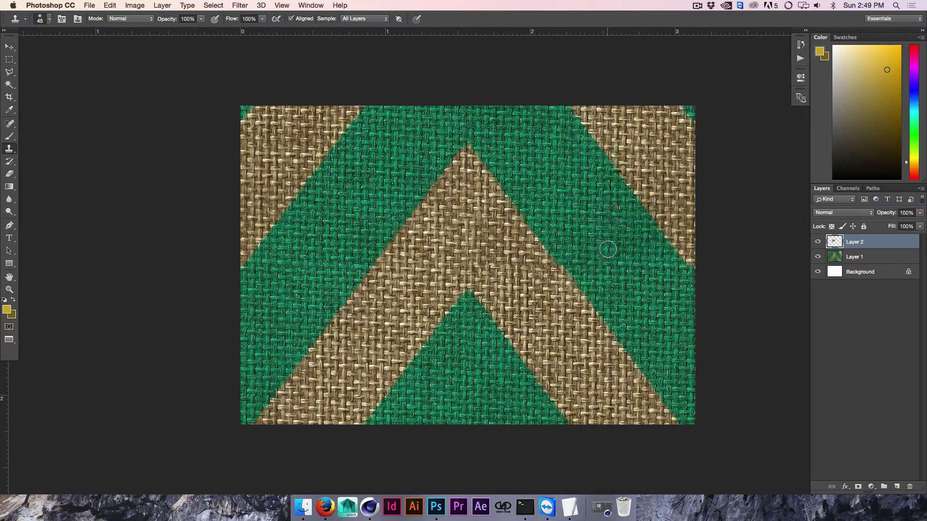
mouse_move(608, 249)
mouse_down()
mouse_move(611, 228)
mouse_move(637, 241)
mouse_move(622, 235)
mouse_move(633, 225)
mouse_move(620, 211)
mouse_move(647, 235)
mouse_move(626, 217)
mouse_move(625, 258)
mouse_move(593, 236)
mouse_move(614, 265)
mouse_up()
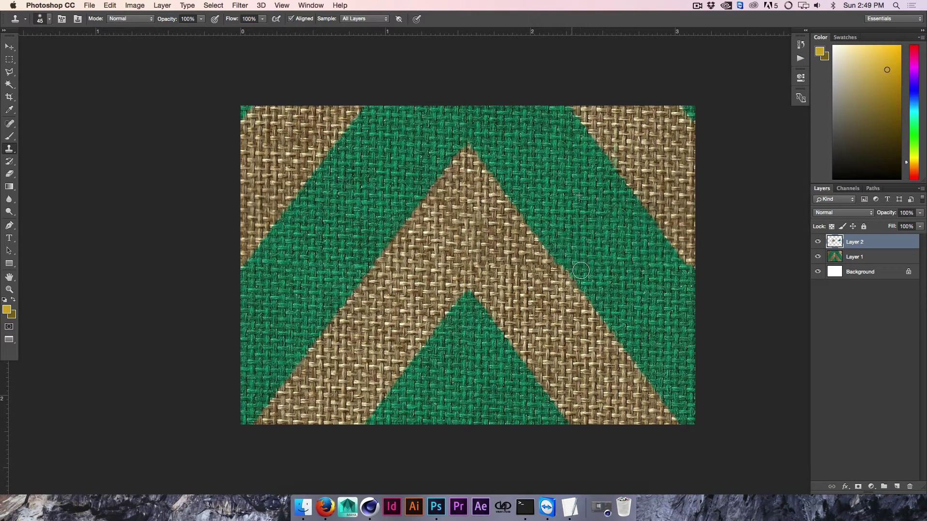
mouse_move(598, 249)
mouse_down()
mouse_move(603, 264)
mouse_move(605, 256)
mouse_up()
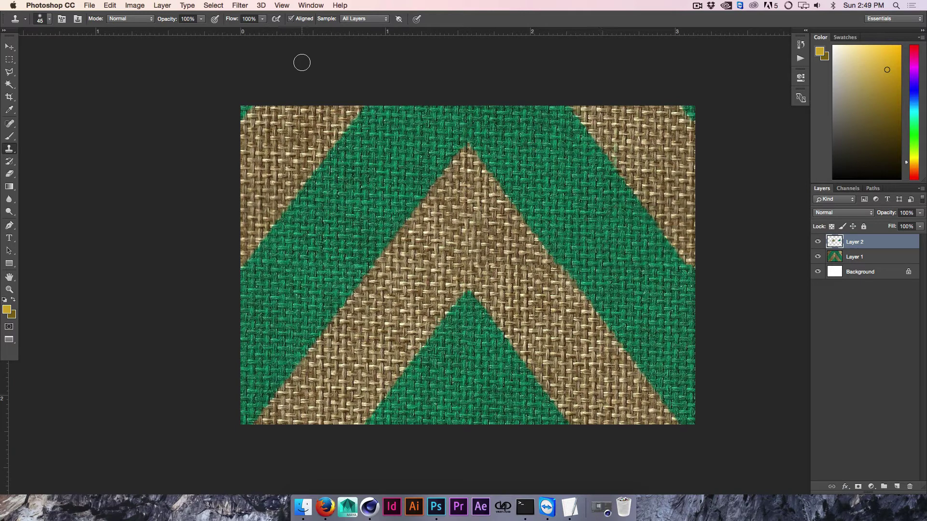
Show the File menu and dismiss it without choosing a command
click(90, 4)
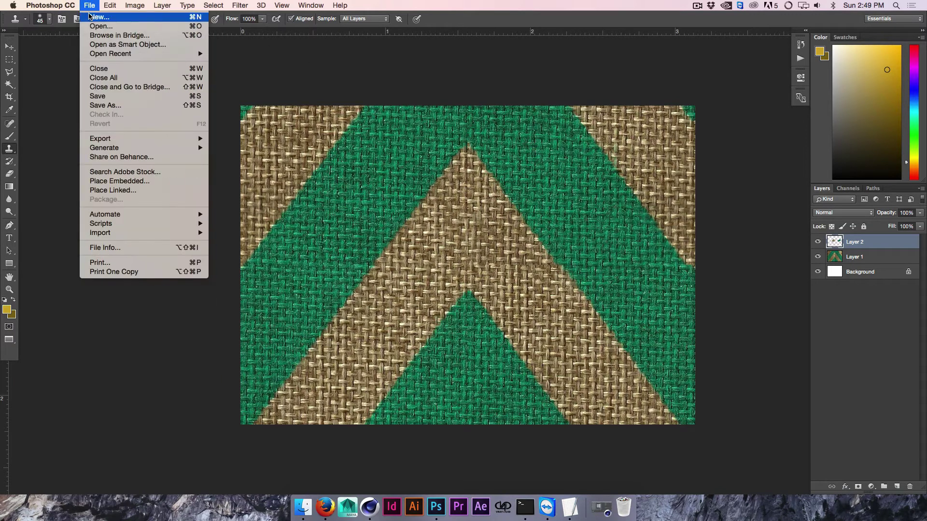
click(409, 77)
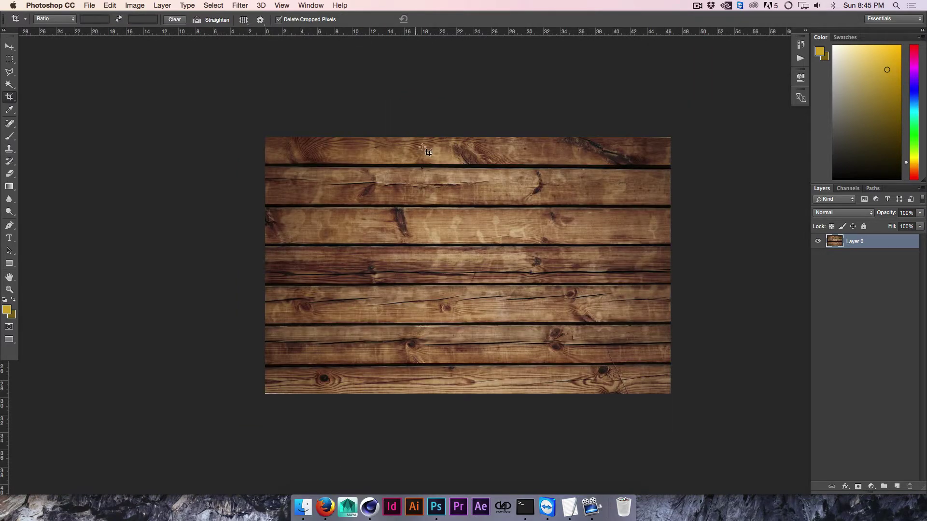
Open the Offset filter on the wood image with 600 px horizontal and vertical offsets
key(v)
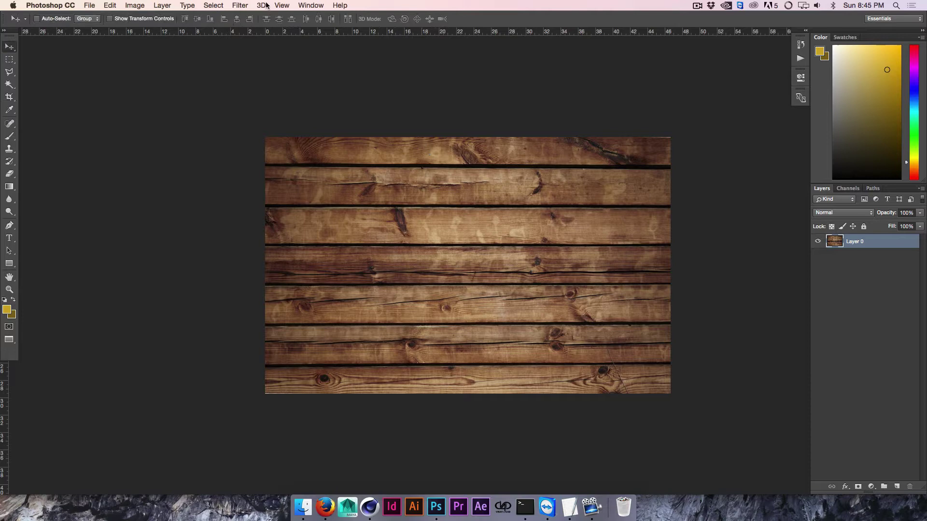
click(230, 5)
mouse_move(322, 203)
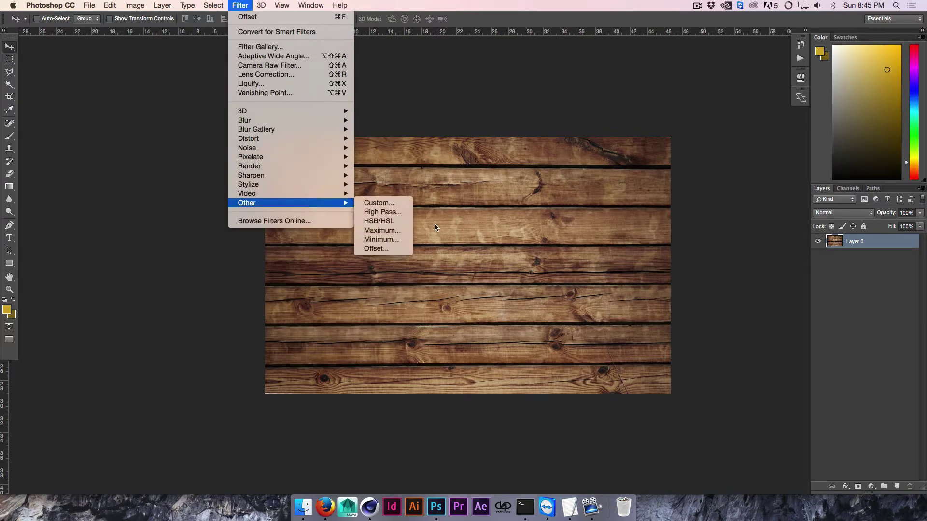
click(393, 251)
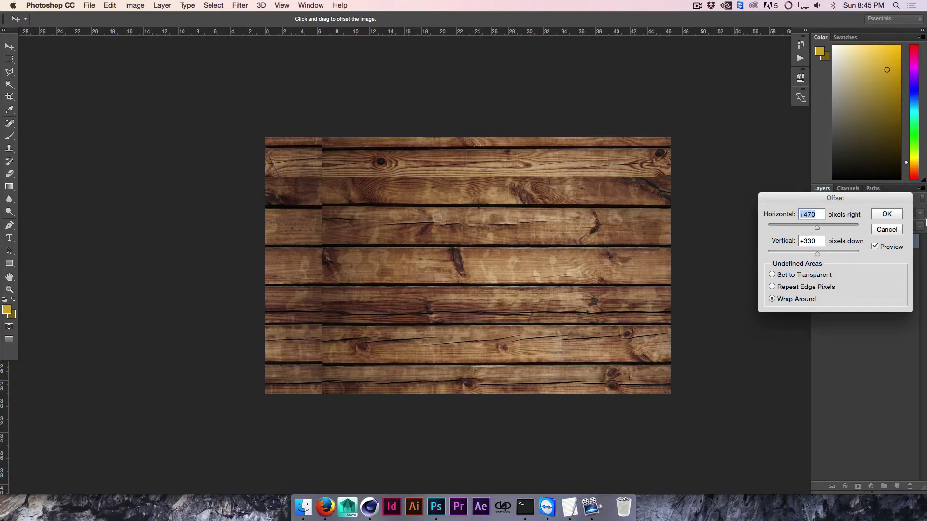
text(600)
key(Tab)
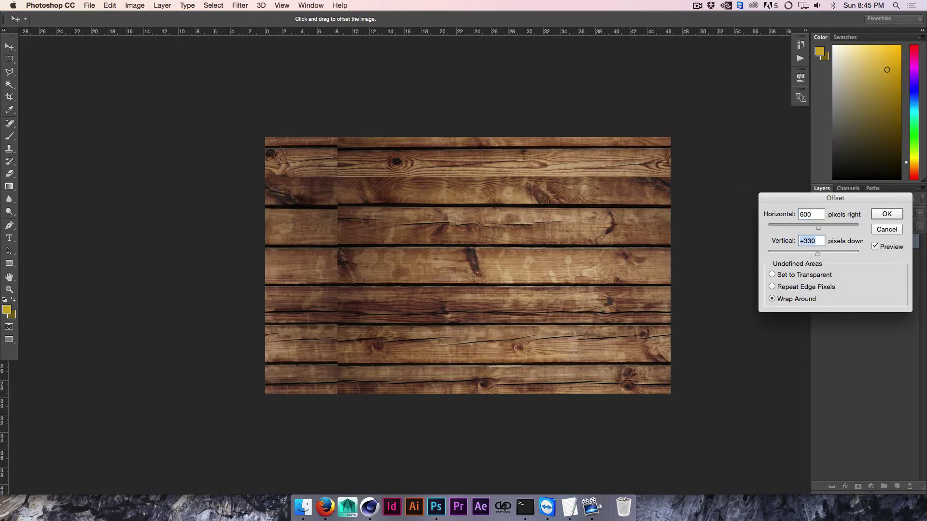
text(600)
key(Tab)
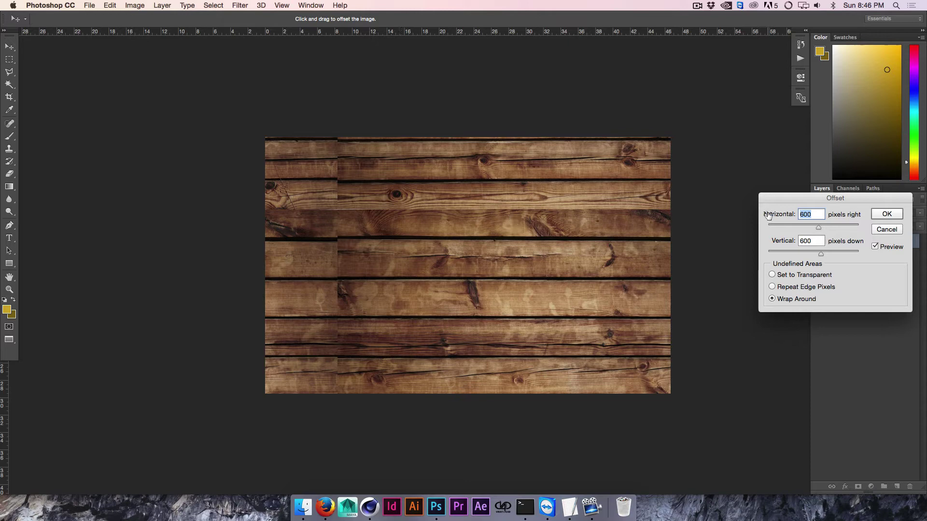
Adjust the wrap-around offset to about 1511 px right and 1032 px down
text(1200)
key(Tab)
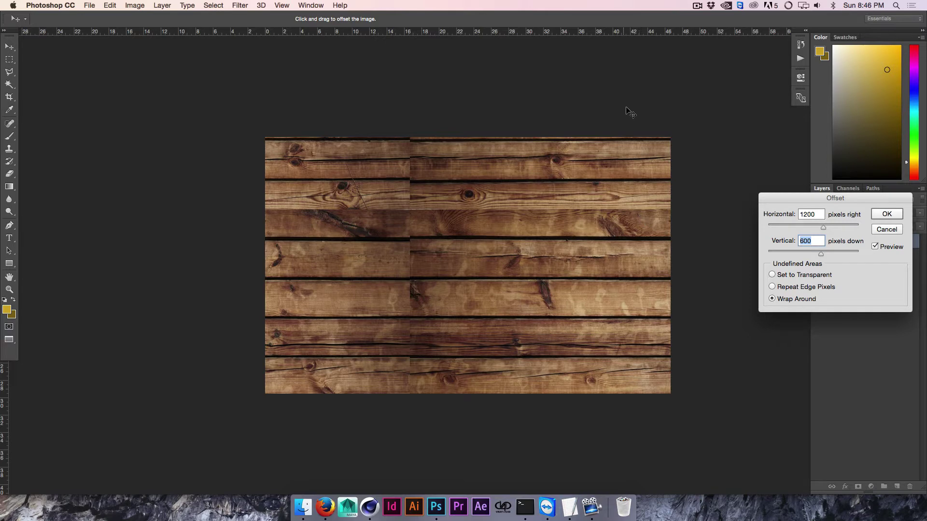
key(Up)
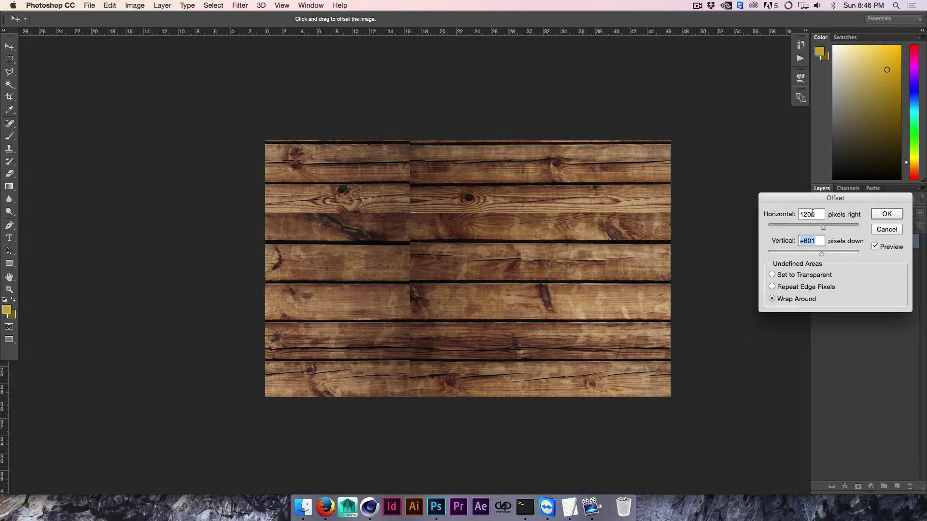
scroll(733, 257, up, 5)
scroll(734, 257, down, 4)
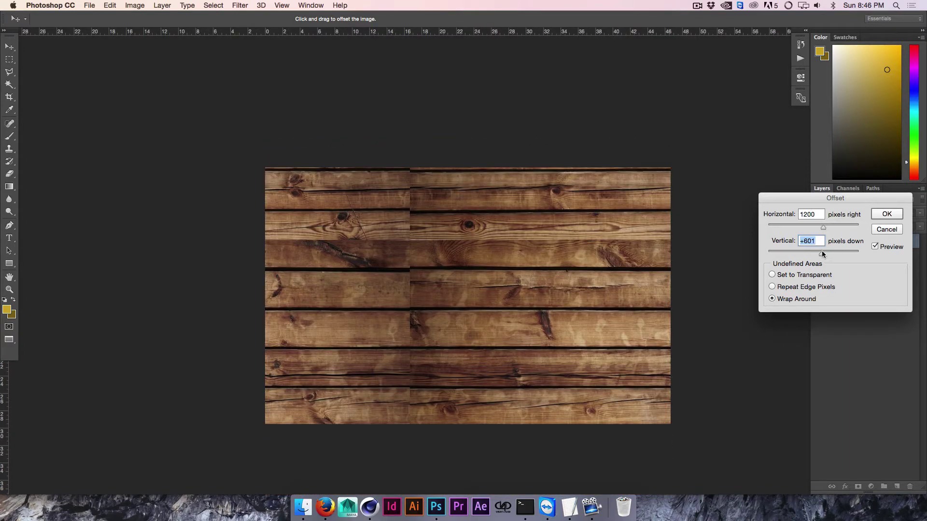
scroll(824, 255, up, 5)
scroll(826, 255, up, 5)
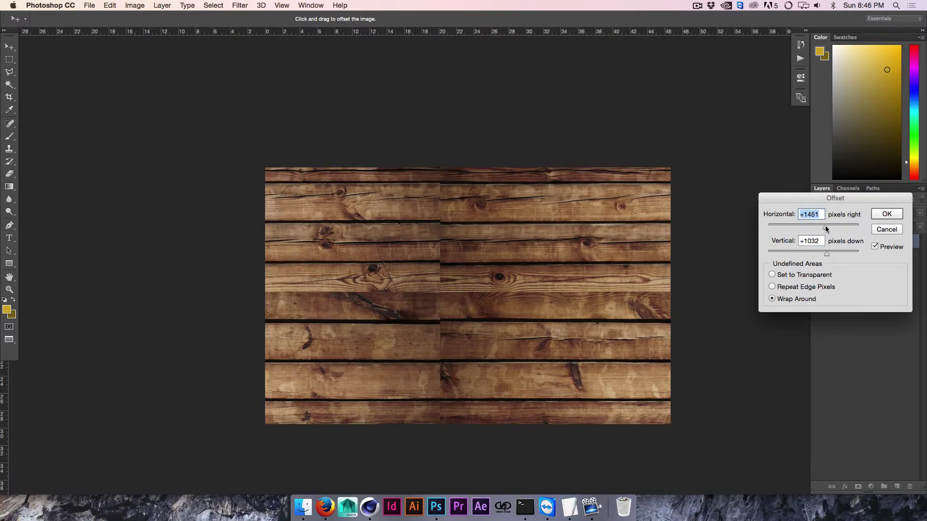
scroll(828, 225, up, 6)
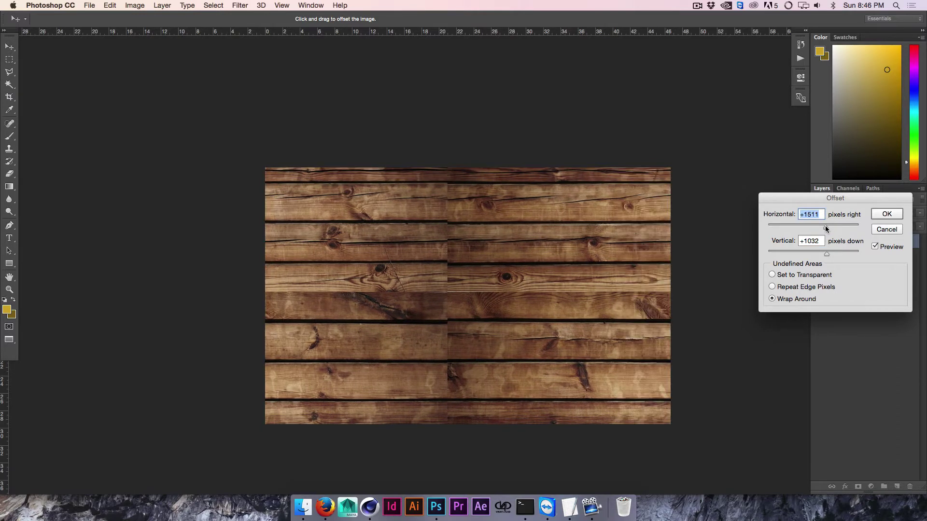
Apply the offset, zoom in on the seams, and add an empty Layer 1 for Clone Stamp work
click(889, 213)
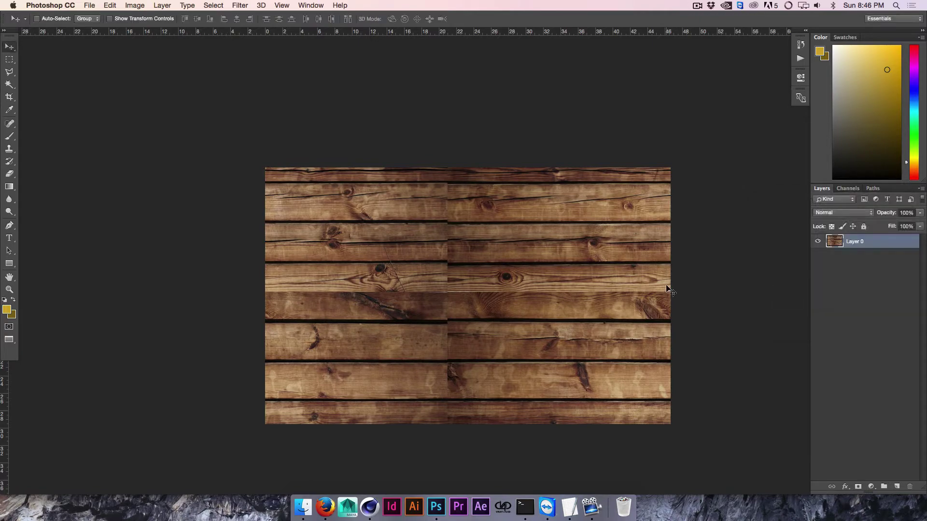
key(super+equal)
key(super+equal)
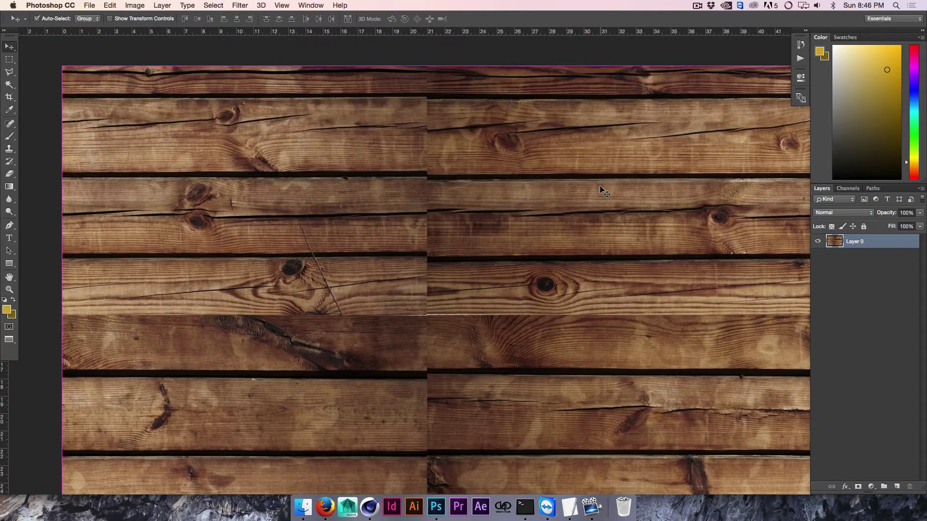
key(super+equal)
drag(545, 145, 572, 247)
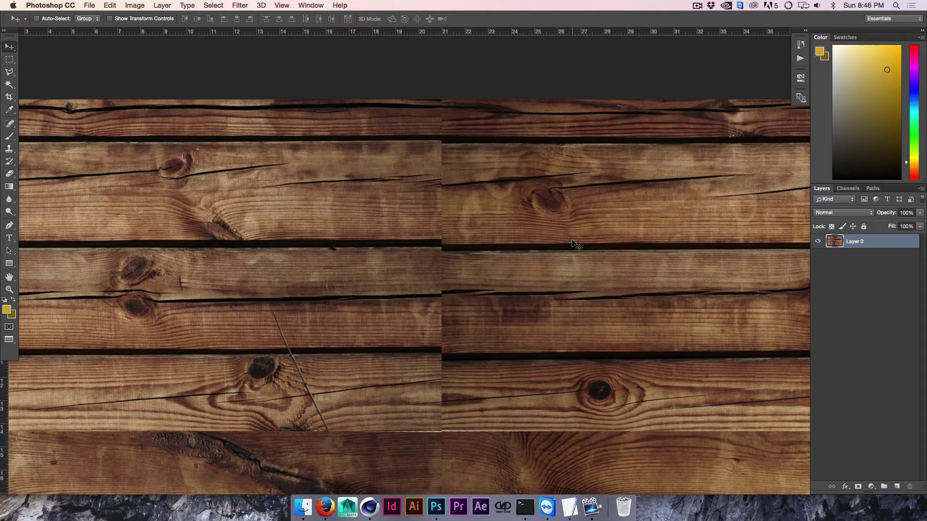
key(s)
key(Return)
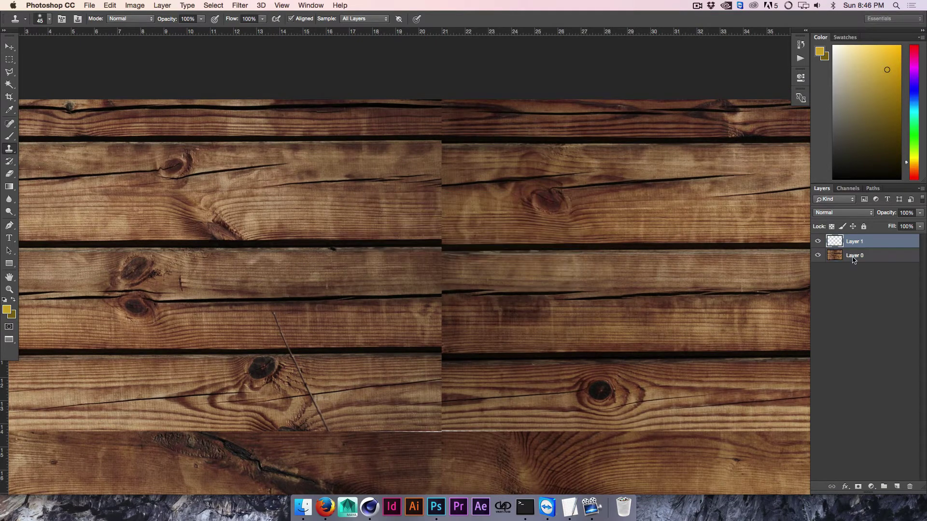
alt+click(479, 211)
click(349, 171)
Clone wood grain over the dark seam lines where the offset planks meet
click(490, 139)
mouse_move(440, 124)
mouse_down()
mouse_move(440, 108)
mouse_move(443, 131)
mouse_up()
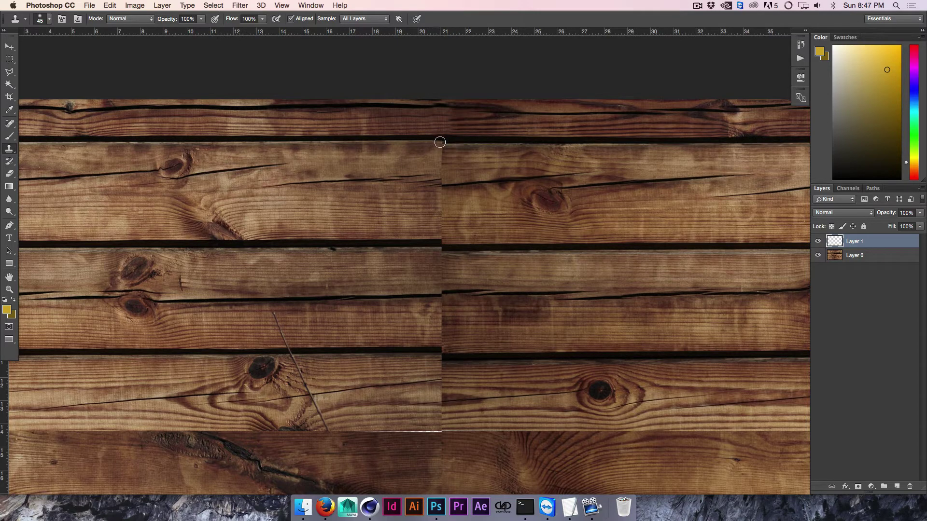
mouse_move(447, 141)
mouse_down()
mouse_move(542, 153)
mouse_move(445, 151)
mouse_up()
key(super+z)
key(super+minus)
key(super+minus)
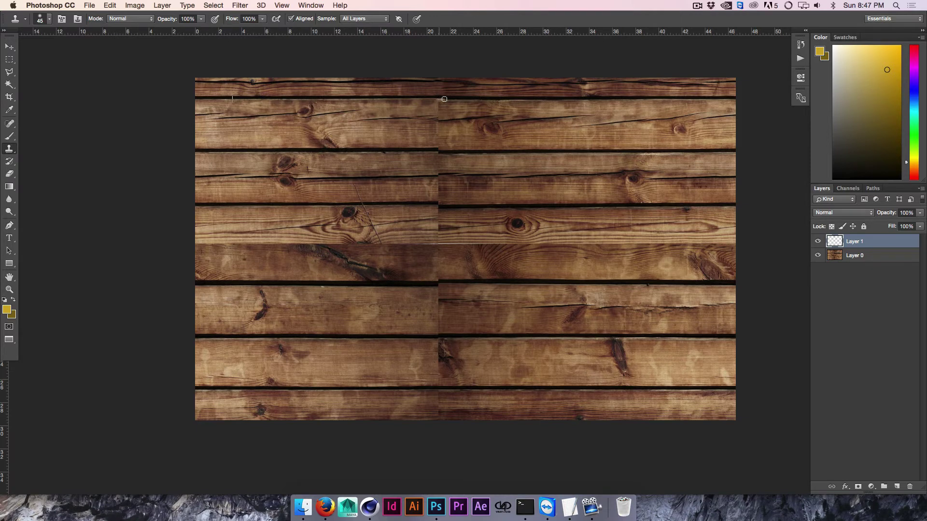
drag(444, 99, 520, 99)
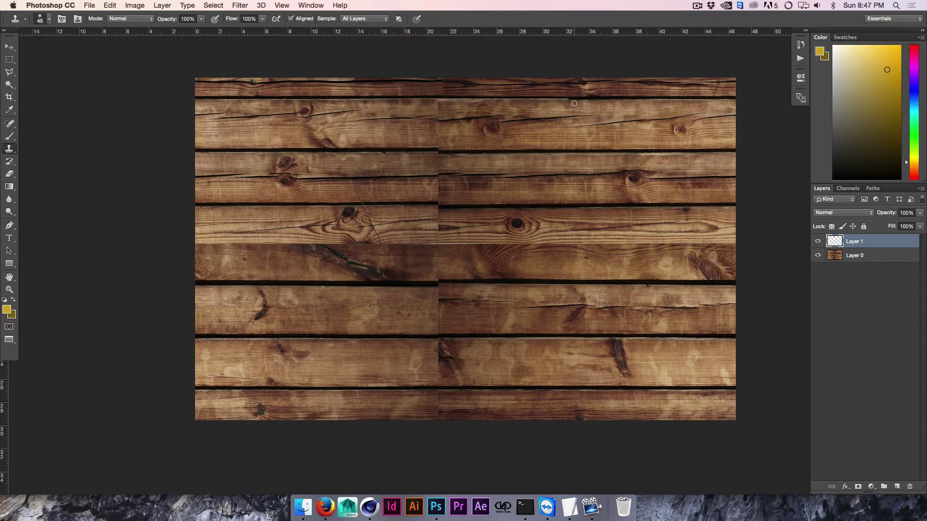
key(super+plus)
drag(587, 124, 382, 315)
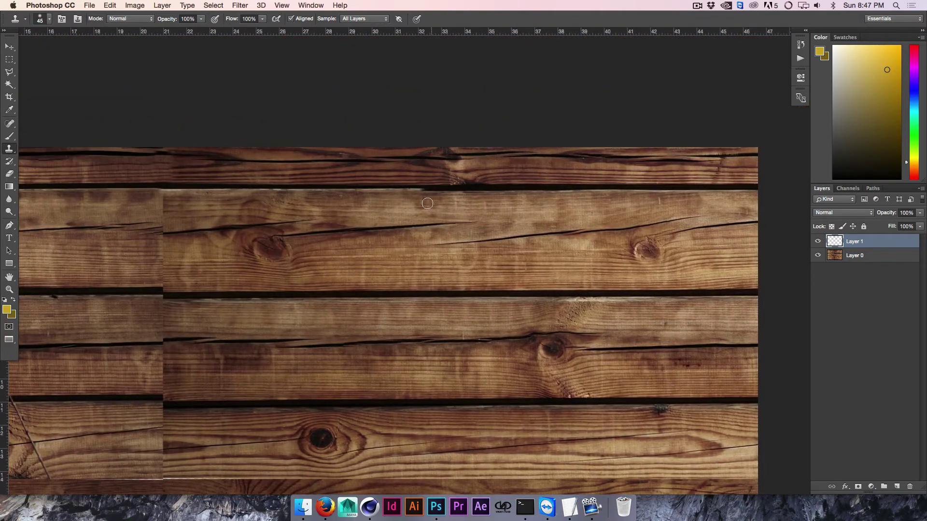
drag(418, 193, 534, 196)
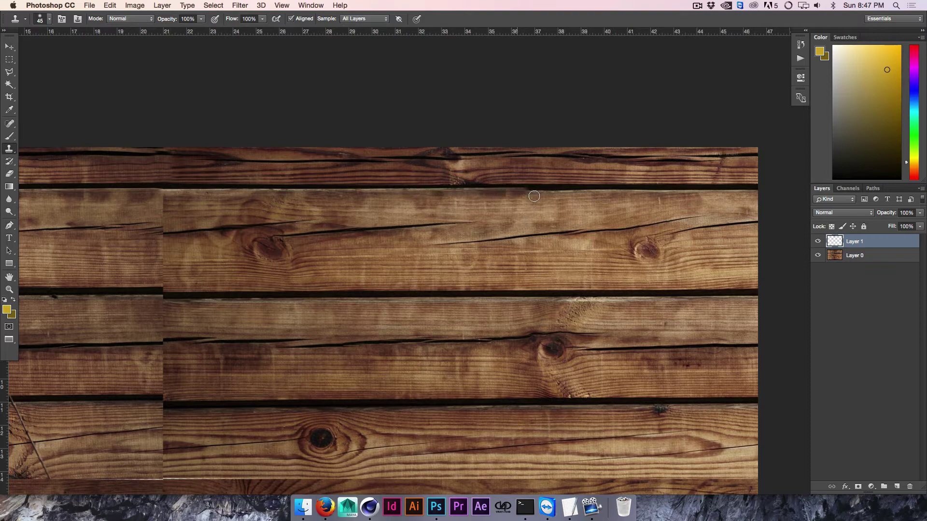
drag(227, 233, 577, 228)
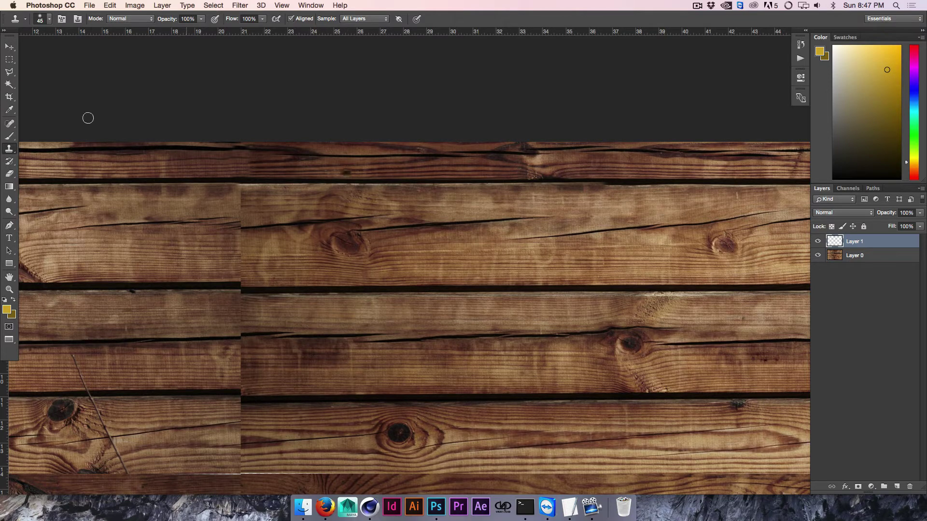
Finish the polygonal lasso patch along the seam and toggle Layer 1 to compare seams
click(9, 71)
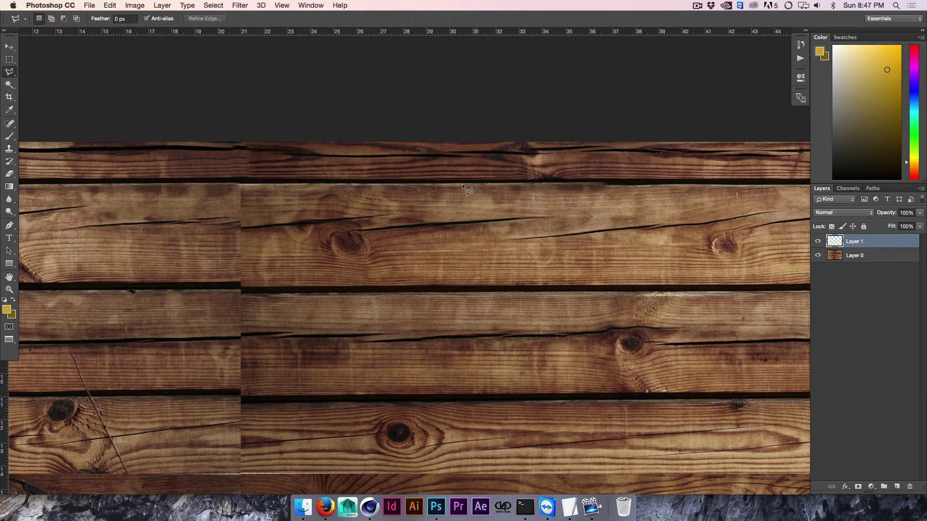
click(251, 185)
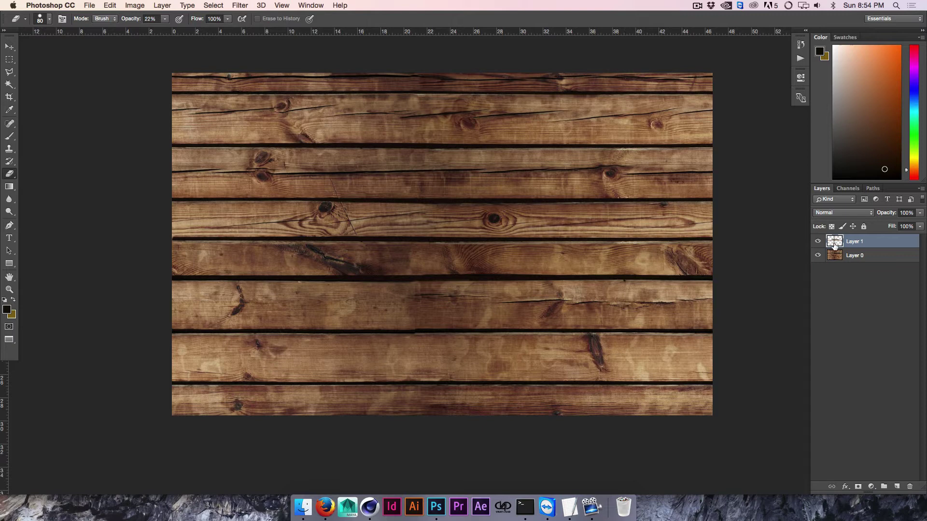
click(819, 242)
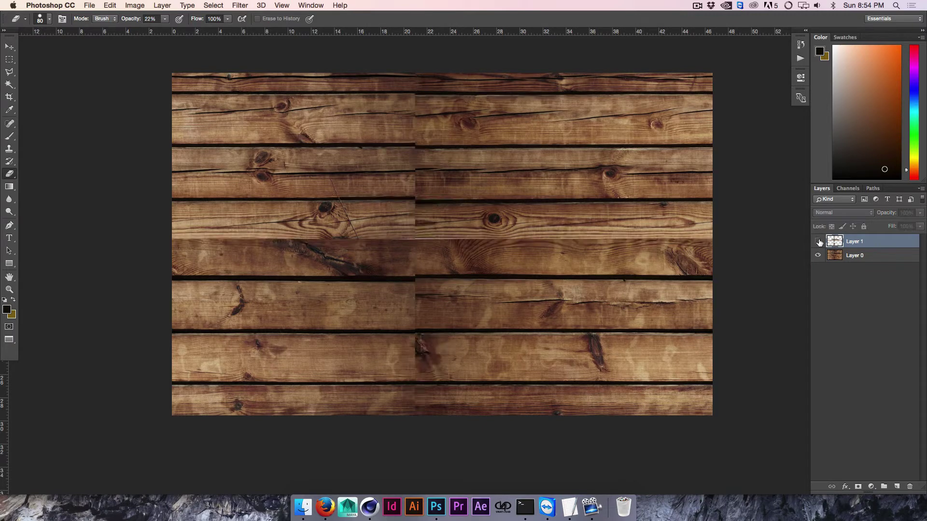
click(818, 242)
click(818, 242)
click(818, 242)
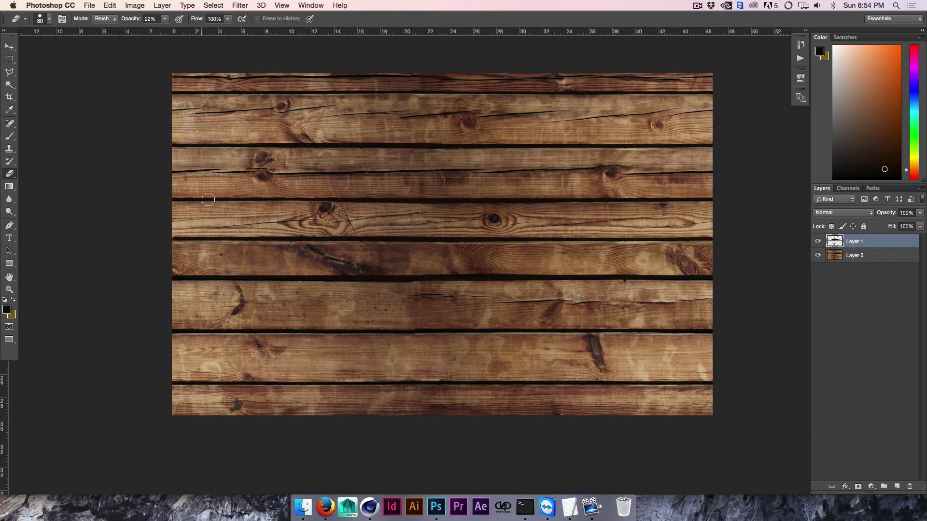
click(818, 242)
click(818, 243)
click(817, 242)
click(816, 243)
Preview the Offset filter on the patched wood, then cancel it
click(248, 6)
mouse_move(310, 202)
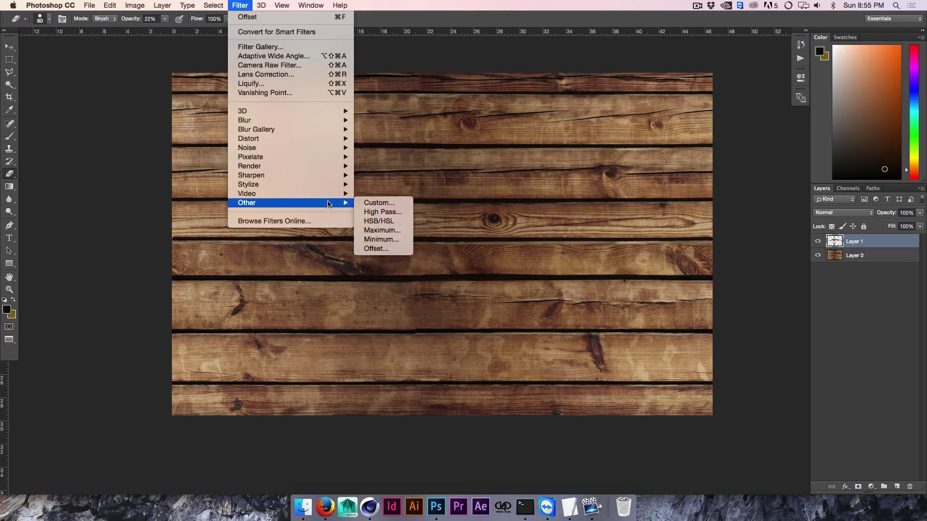
click(389, 249)
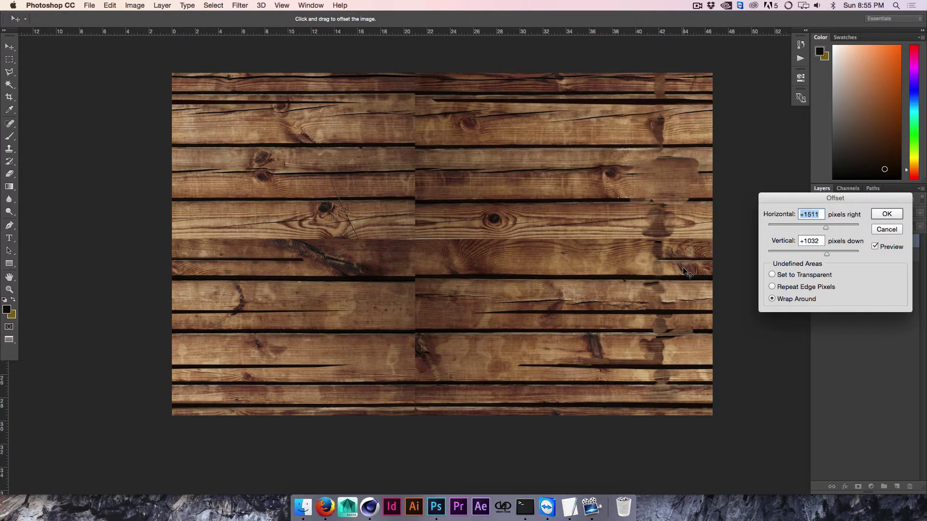
click(881, 230)
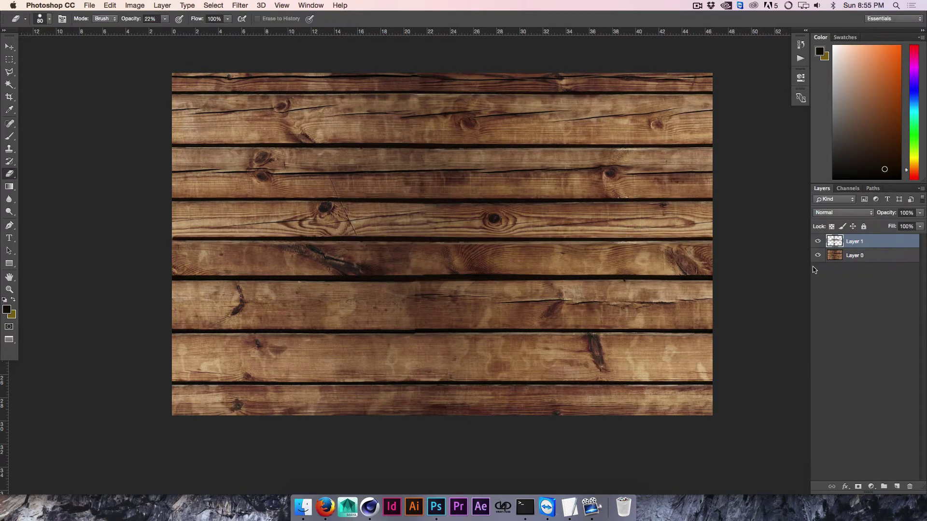
Merge a copy of all visible layers into a new Layer 2
key(super+a)
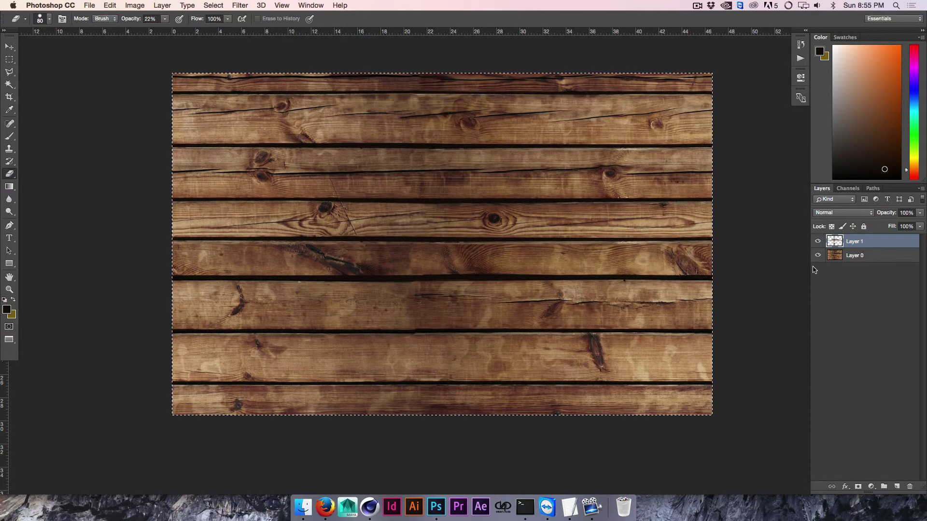
key(super+shift+c)
key(super+v)
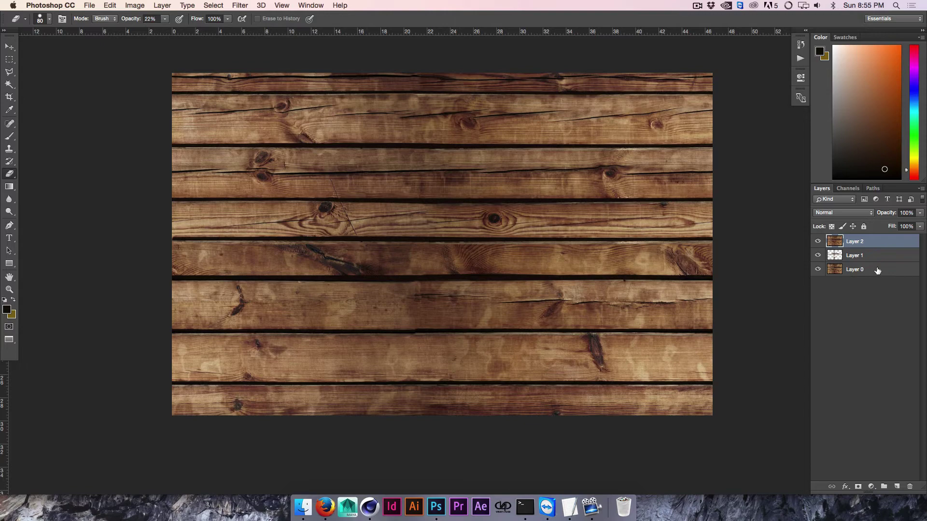
Test Layer 2's tiling with the Offset filter, then cancel without applying
click(240, 5)
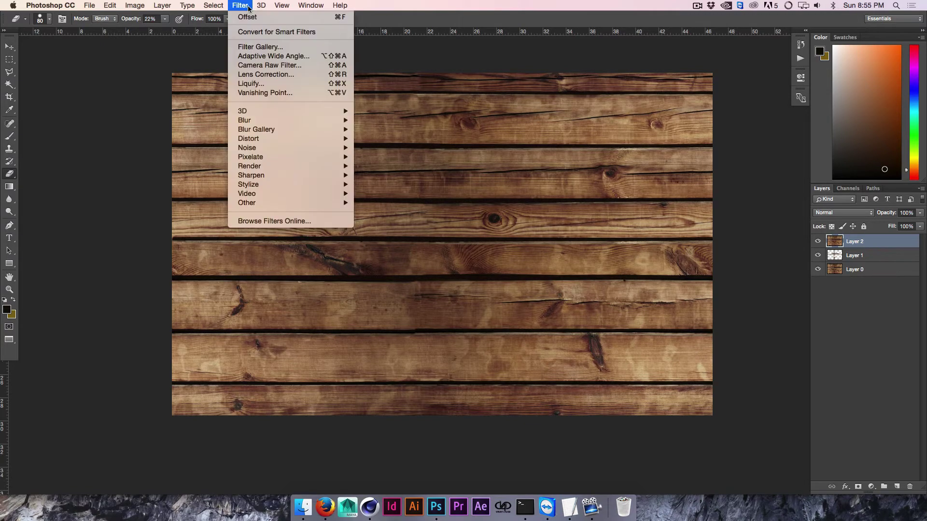
mouse_move(305, 204)
click(373, 249)
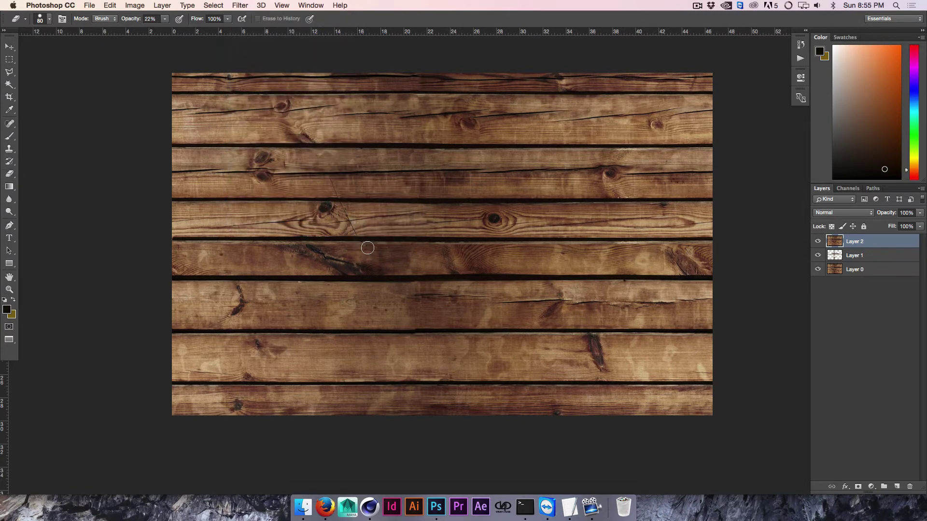
drag(821, 231, 810, 256)
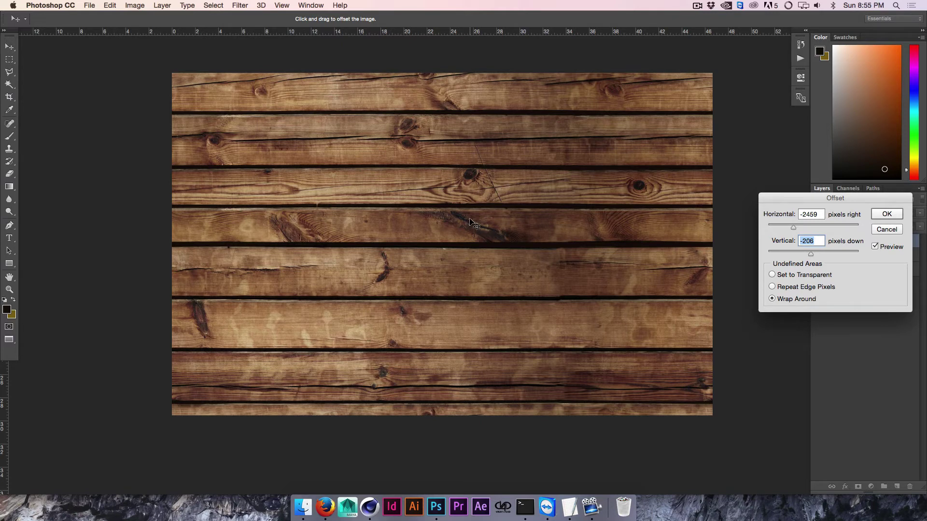
mouse_move(806, 229)
mouse_down()
mouse_move(796, 230)
mouse_move(807, 229)
mouse_up()
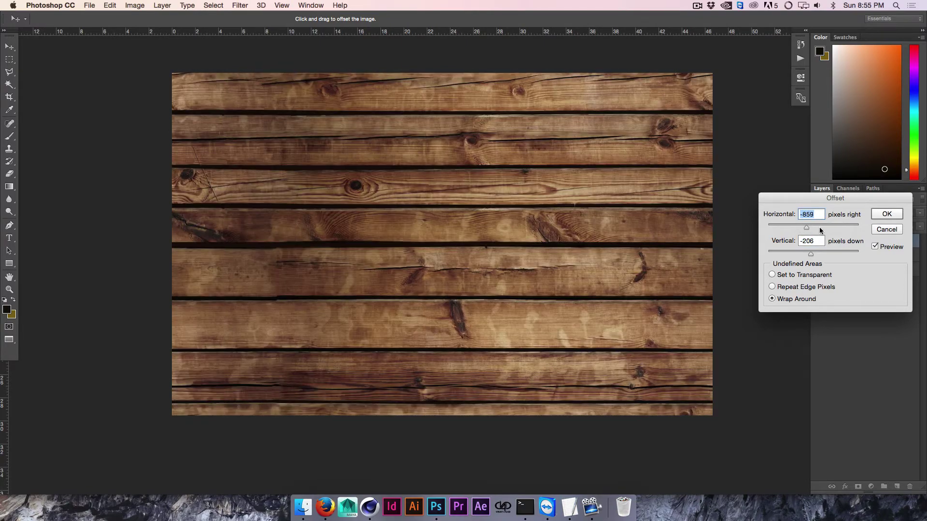
click(893, 230)
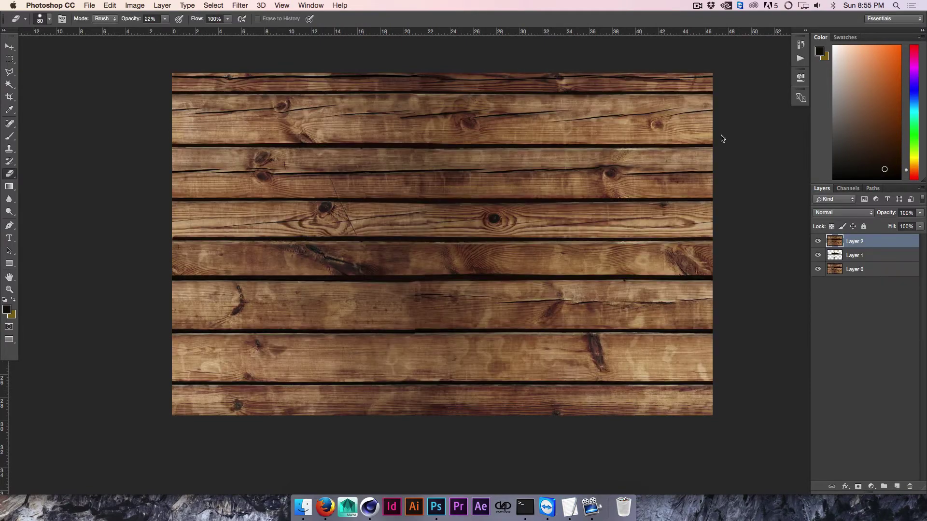
Switch to the chevron document and save it to the Desktop as curtainstexture.psd
click(310, 4)
click(370, 380)
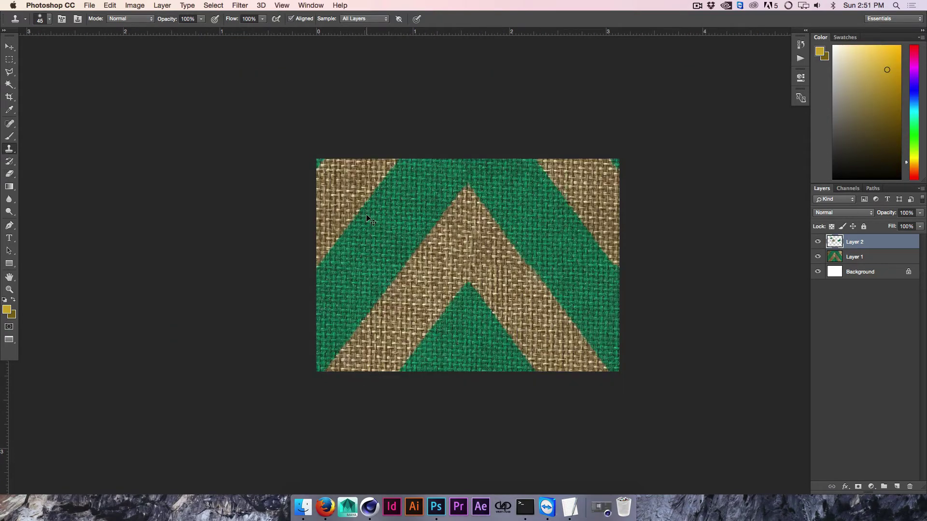
key(super+s)
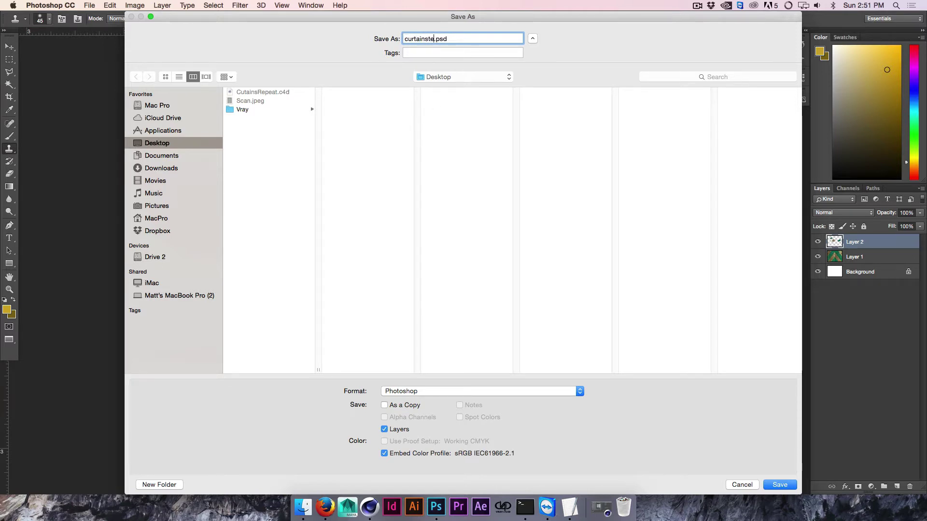
key(Return)
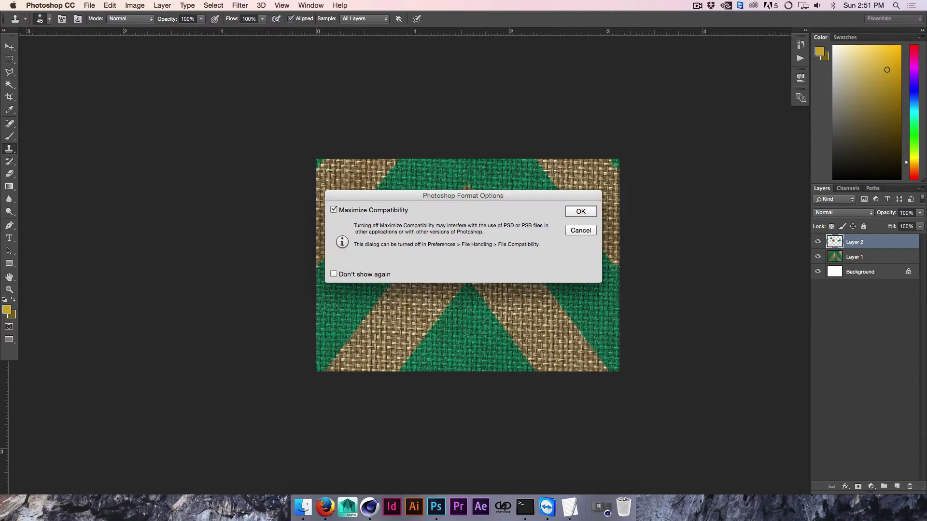
click(571, 211)
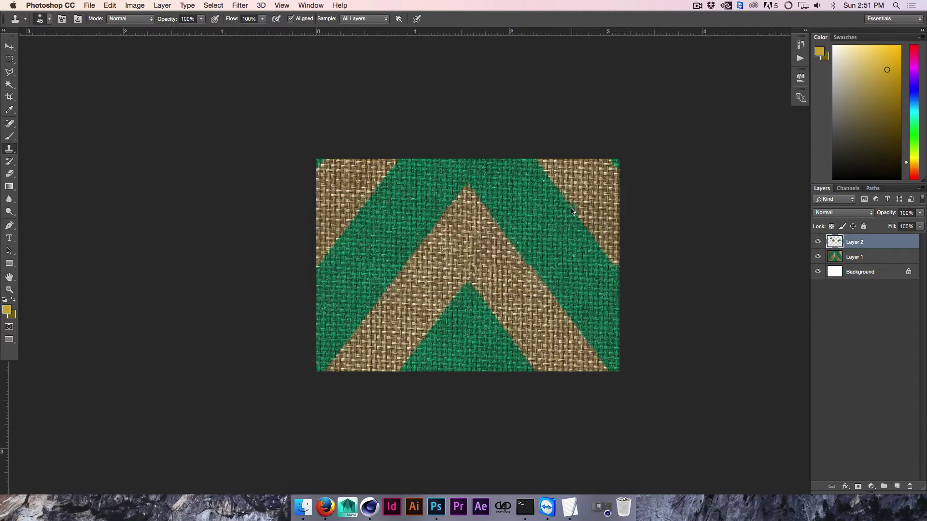
Back in Cinema 4D, create a new Octane Material, Octane Material.1, in the Material Manager
click(374, 511)
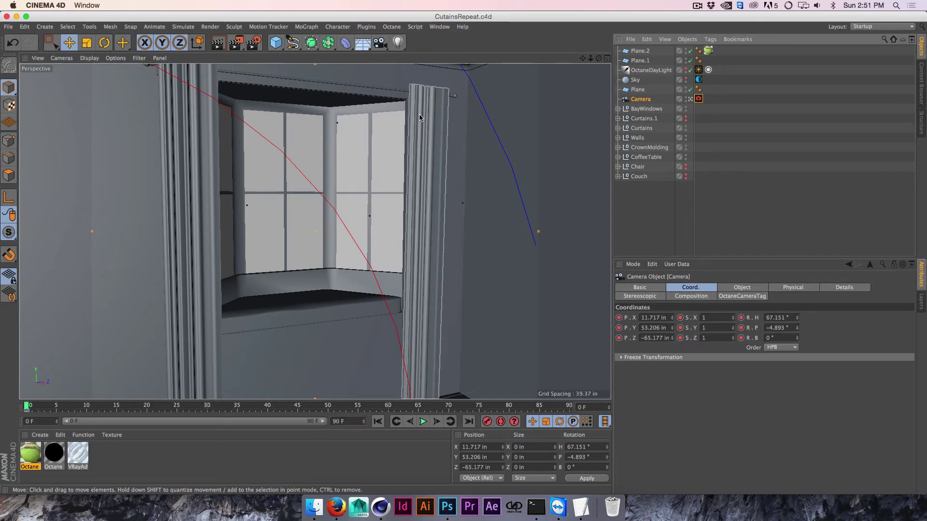
right_click(36, 449)
click(40, 435)
mouse_move(66, 364)
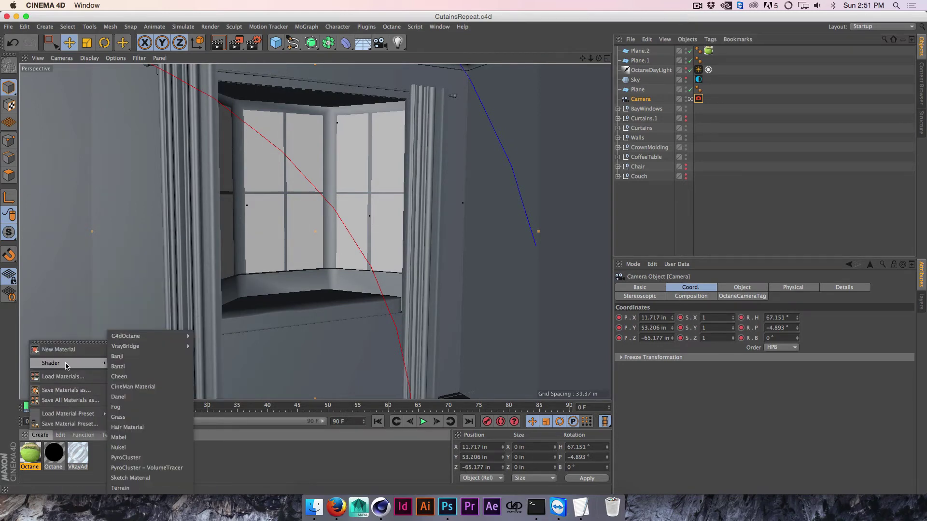
mouse_move(142, 338)
click(221, 337)
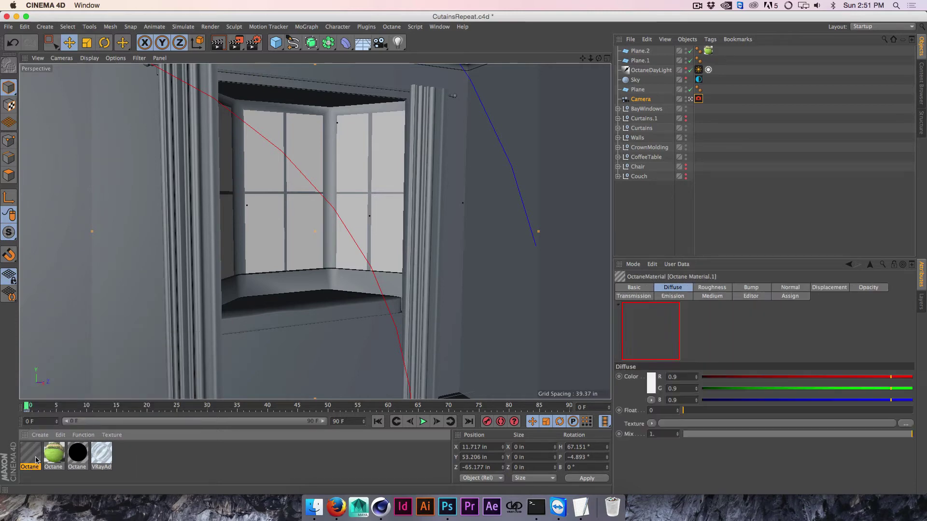
Load Desktop/curtainstexture.psd as the Diffuse texture and apply the material to Curtains
click(650, 424)
click(666, 175)
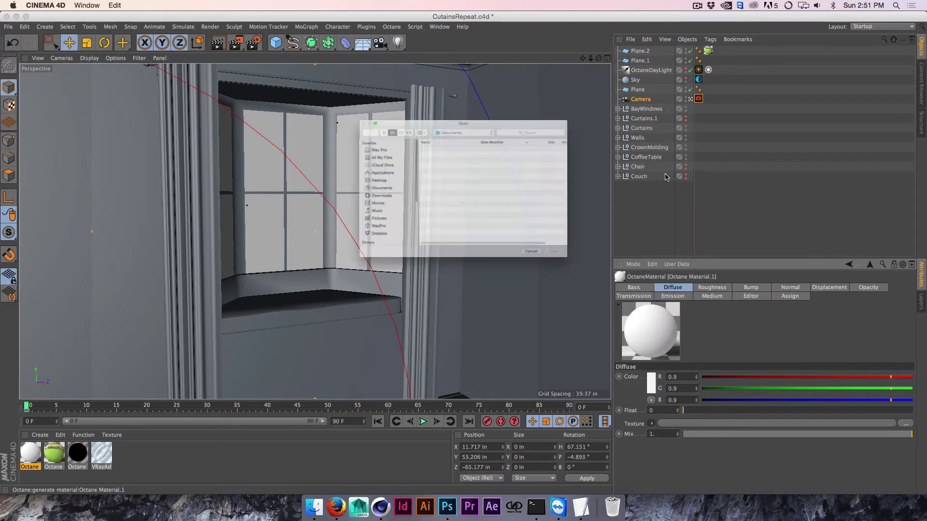
click(327, 176)
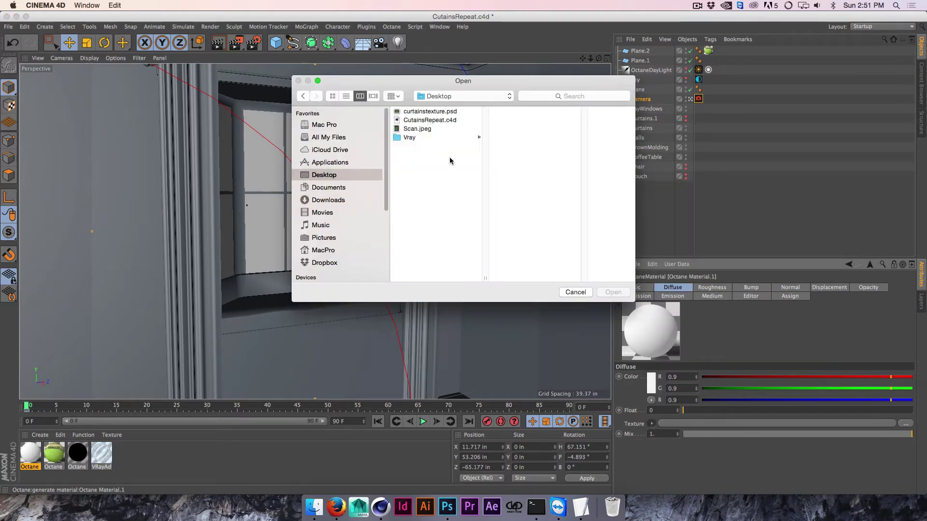
double_click(430, 112)
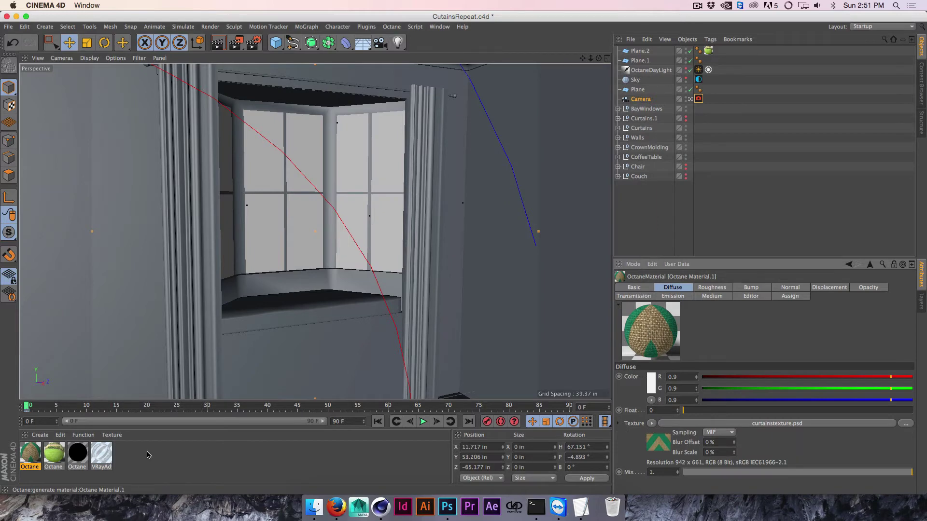
drag(29, 454, 643, 128)
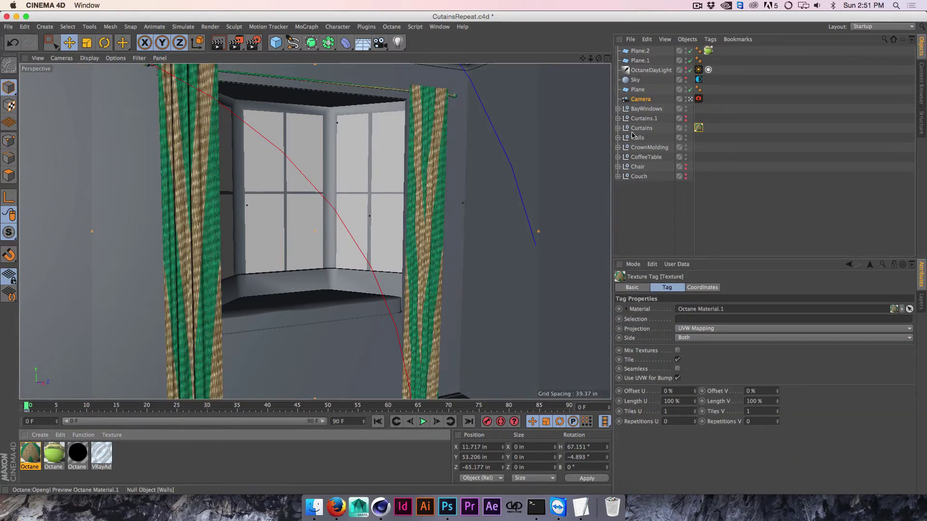
Set the texture projection to Cubic and scale the left curtain's splines about 311% along X
click(737, 333)
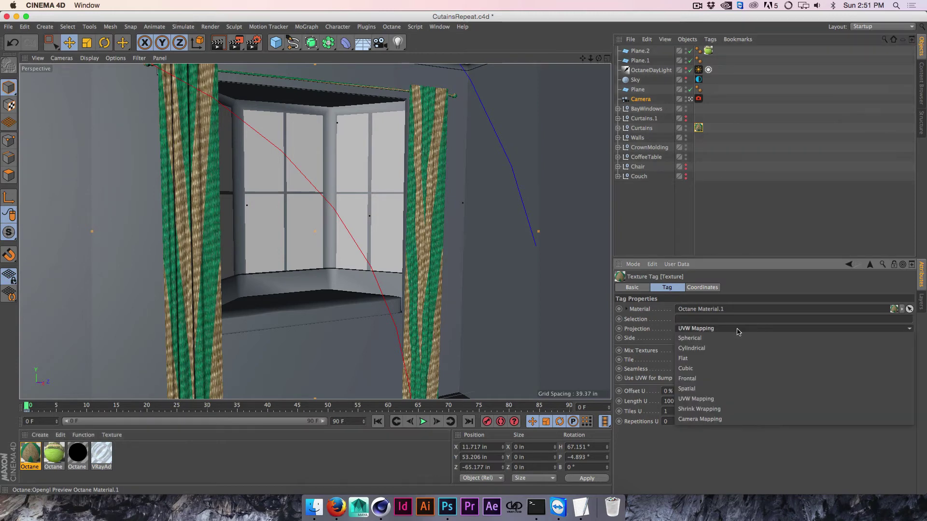
click(732, 364)
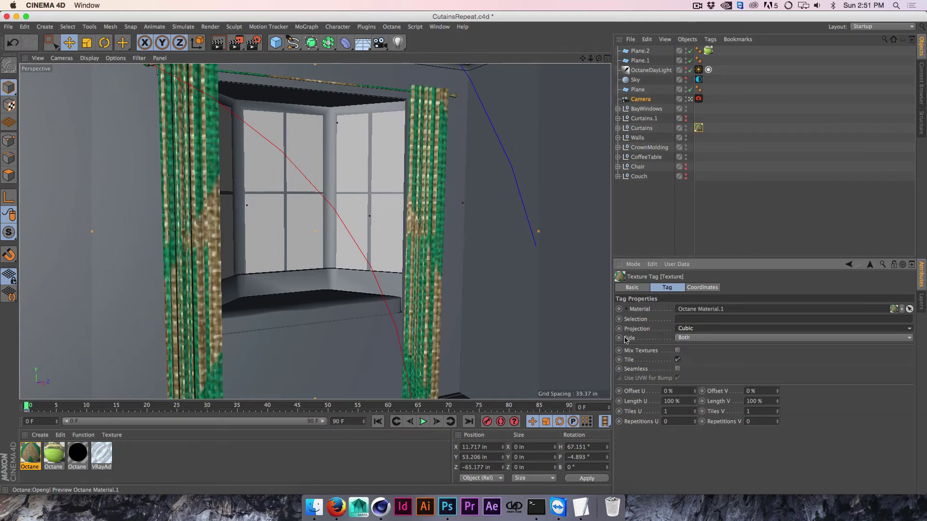
click(617, 128)
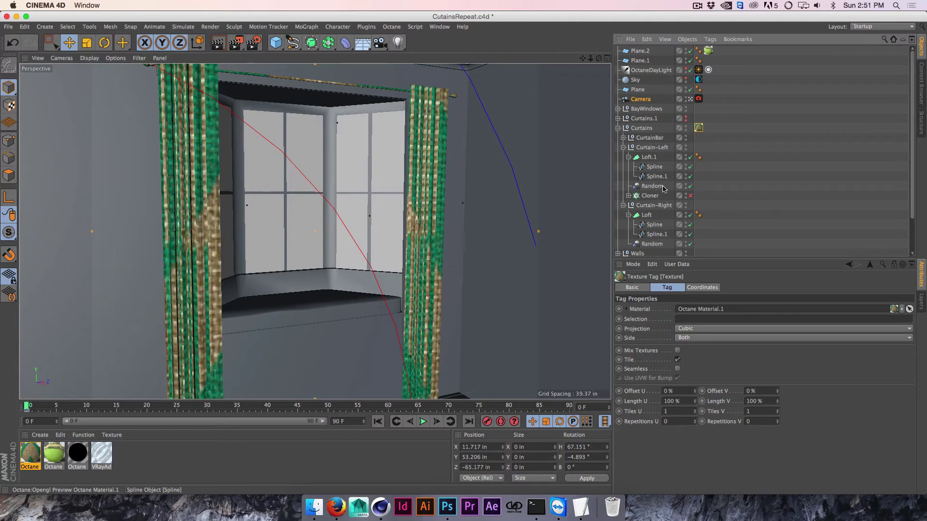
click(654, 167)
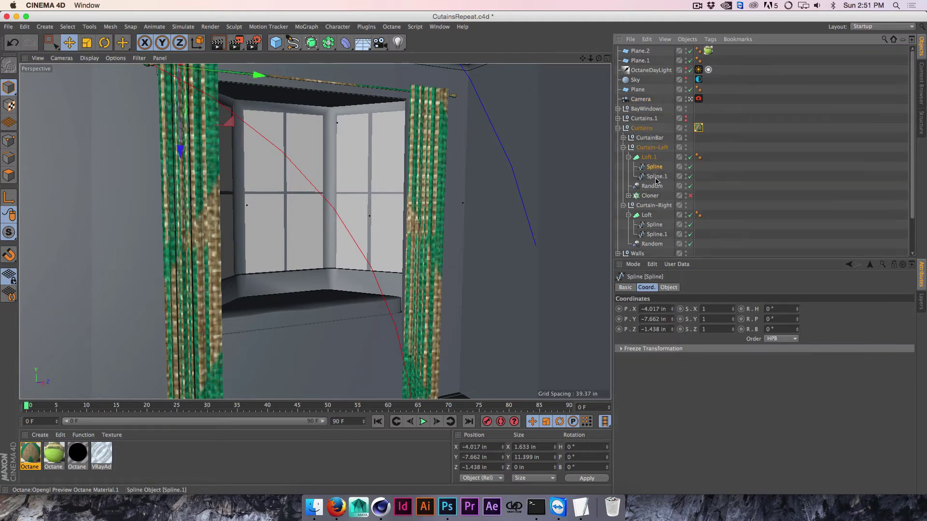
ctrl+click(656, 176)
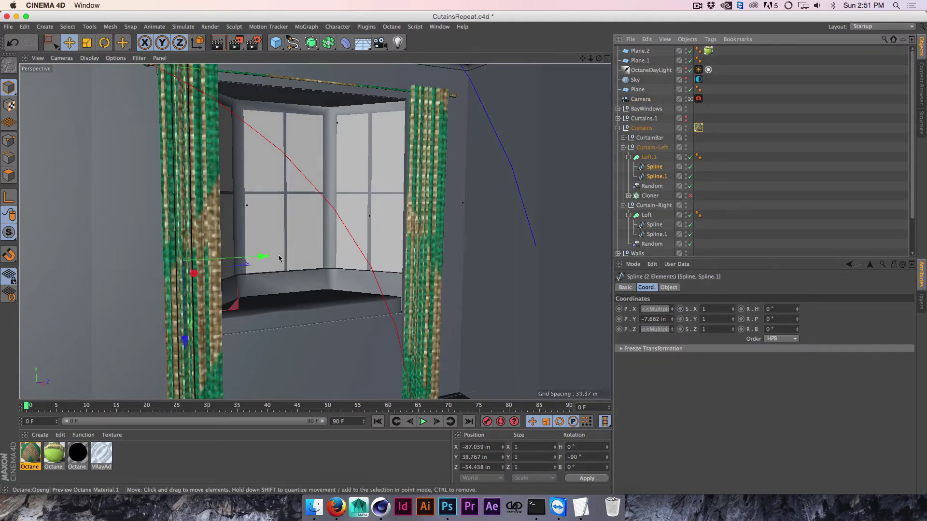
key(t)
mouse_move(267, 258)
mouse_down()
mouse_move(538, 236)
mouse_move(265, 256)
mouse_up()
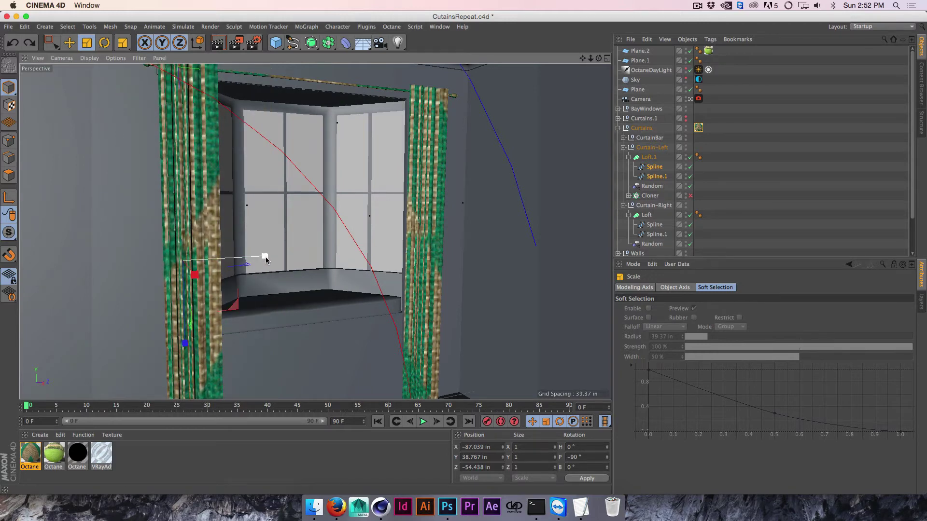
Set the Curtains texture tag's Tiles U and Tiles V to 10, then to 15
click(698, 128)
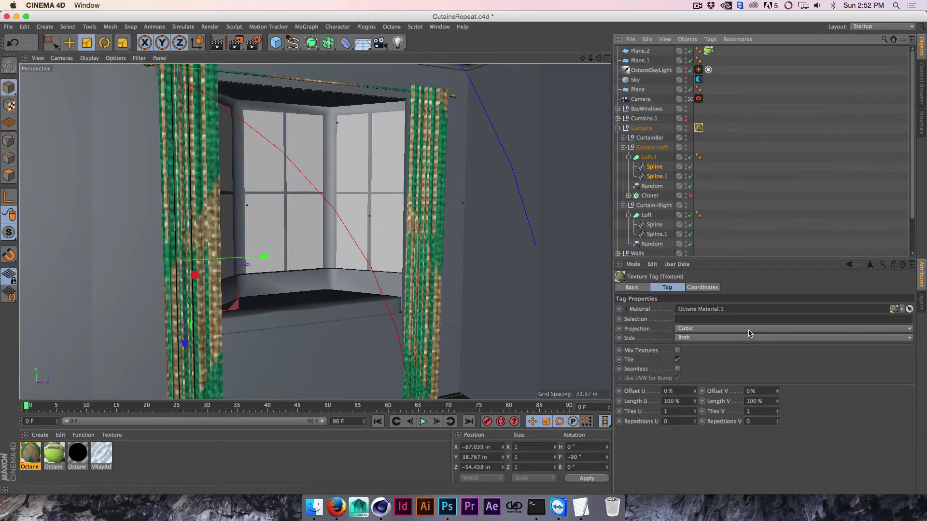
double_click(676, 413)
text(10)
key(Tab)
text(10)
key(Tab)
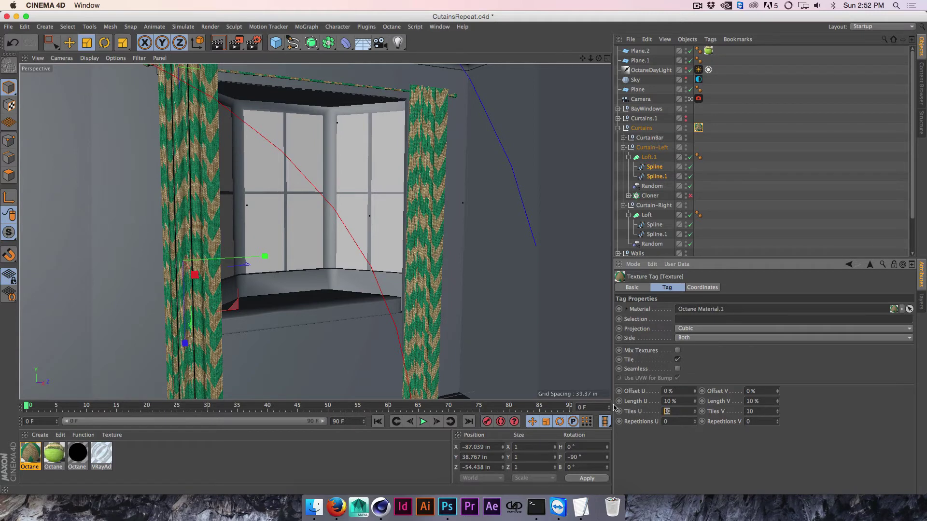
text(15)
key(Tab)
text(15)
key(Tab)
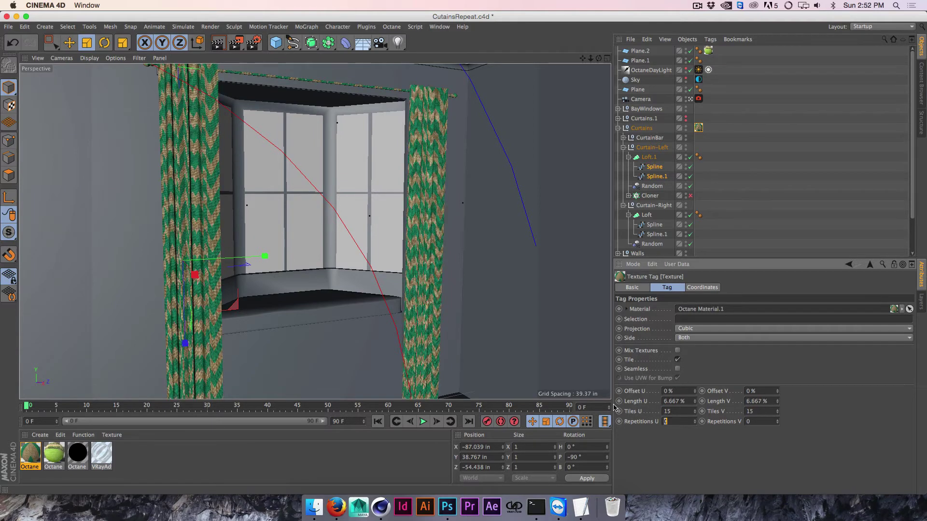
Deselect everything and reselect the first two curtain splines
click(756, 215)
click(651, 167)
ctrl+click(656, 176)
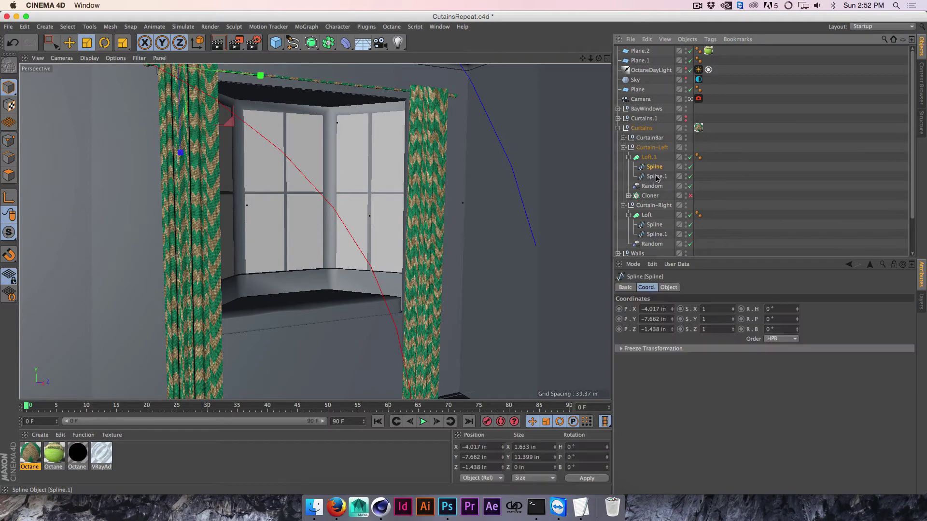
Try widening both curtains' splines, then undo back to just the left curtain's splines
ctrl+click(655, 225)
ctrl+click(657, 234)
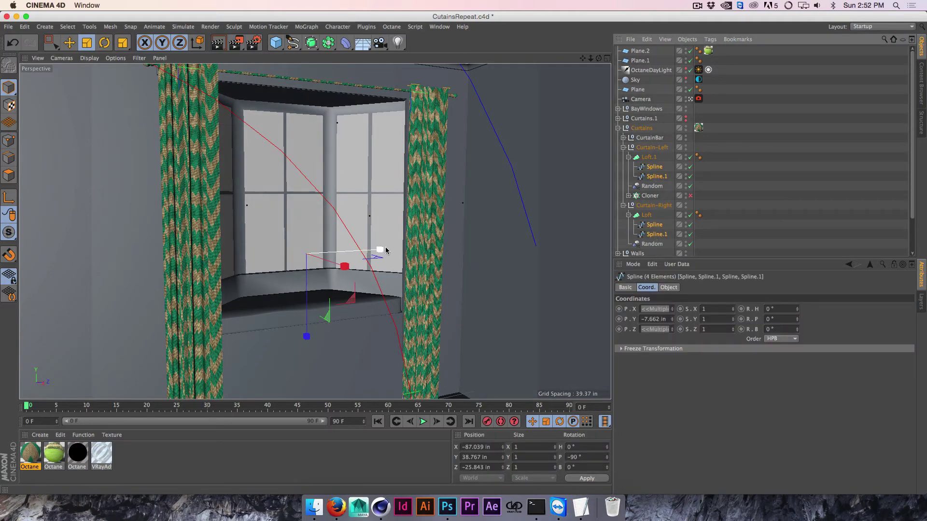
drag(381, 249, 416, 244)
key(ctrl+z)
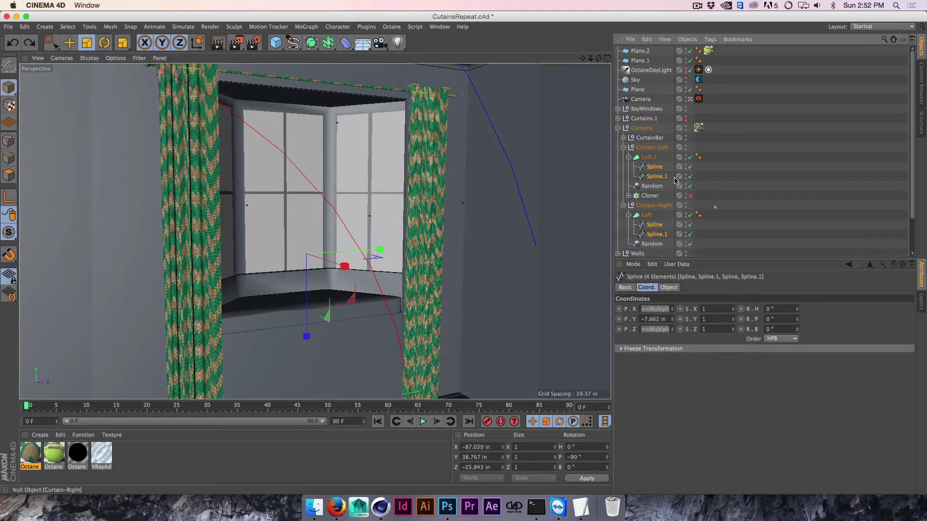
key(ctrl+z)
key(ctrl+z)
Widen the left curtain to about double width and shift it about 4 inches right
drag(265, 255, 336, 251)
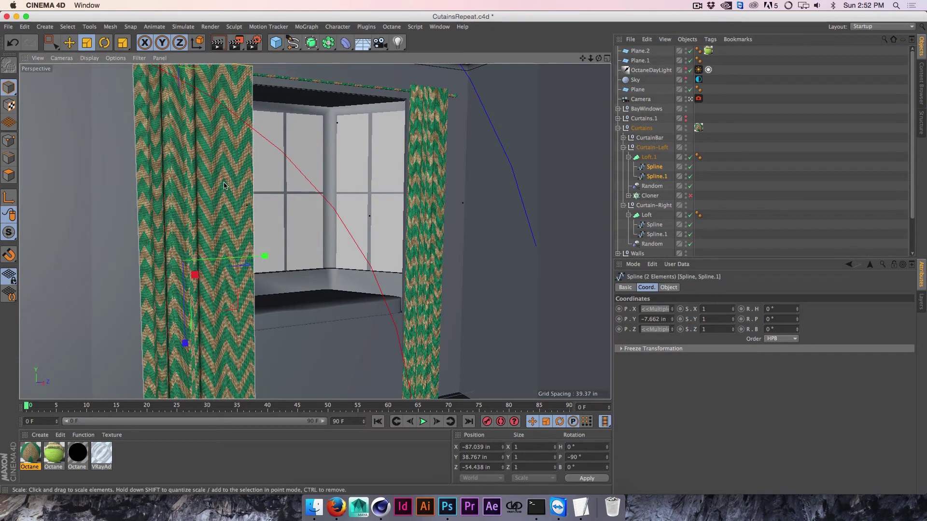
drag(265, 155, 282, 241)
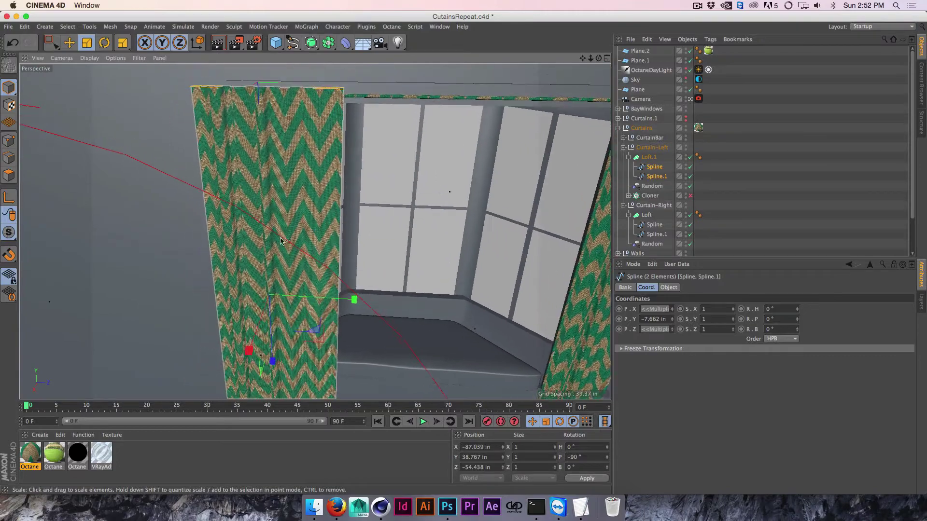
key(e)
drag(353, 299, 374, 304)
Move the texture tag onto Loft.1 and copy it onto the right curtain's Loft
click(689, 174)
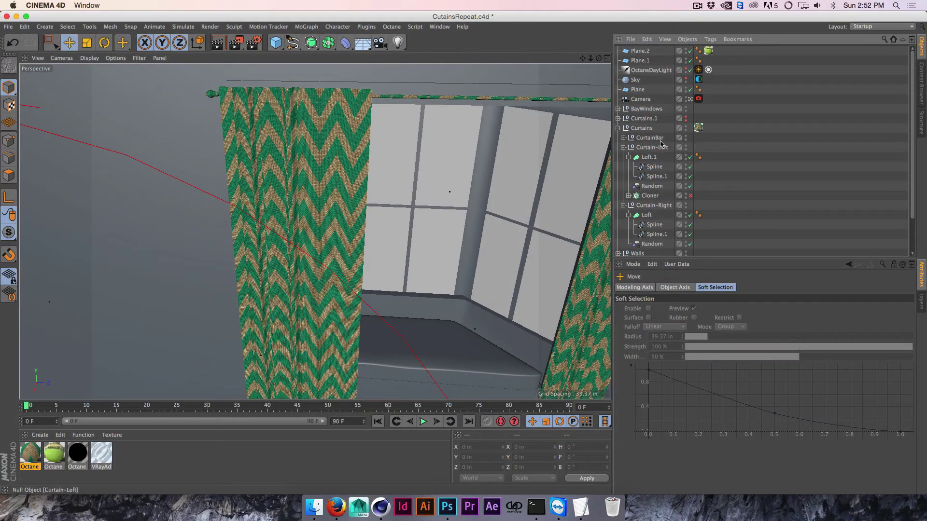
drag(698, 130, 710, 158)
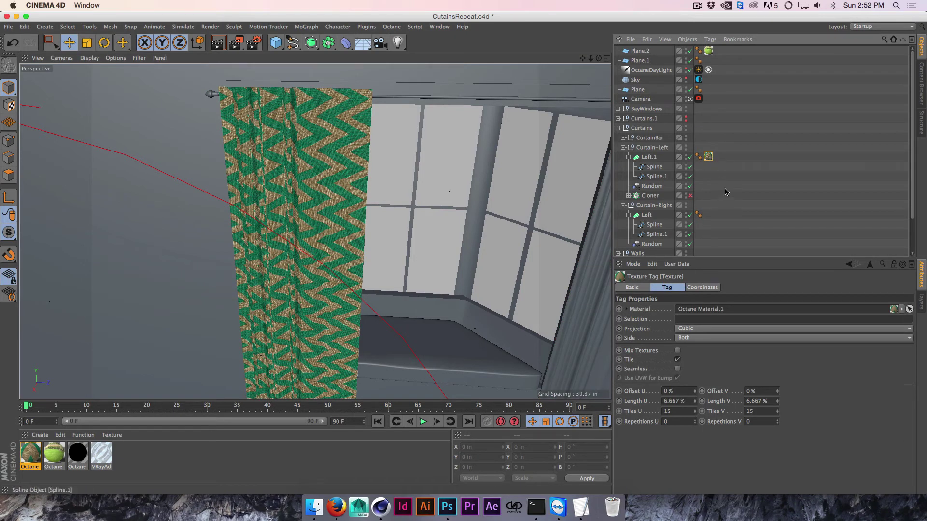
drag(716, 223, 714, 216)
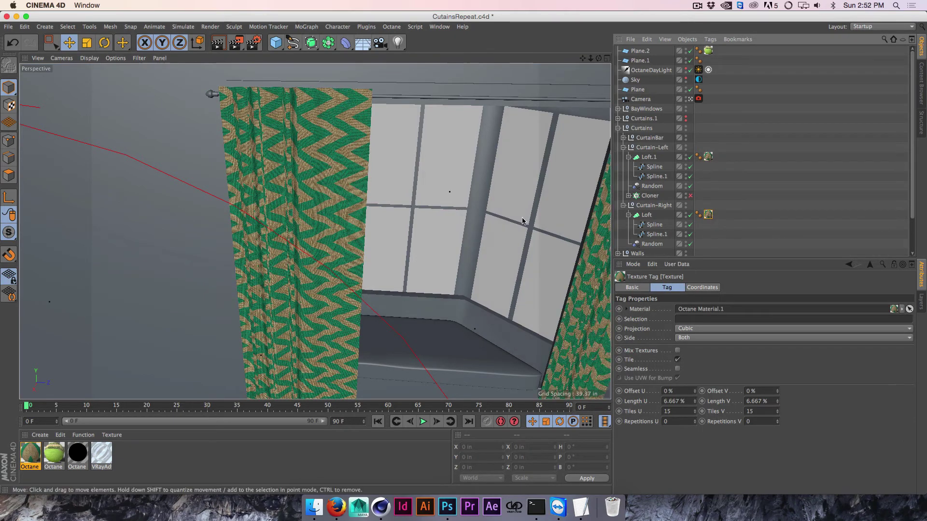
drag(319, 206, 399, 210)
Switch the curtain texture tag's projection to UVW Mapping
click(716, 329)
click(717, 399)
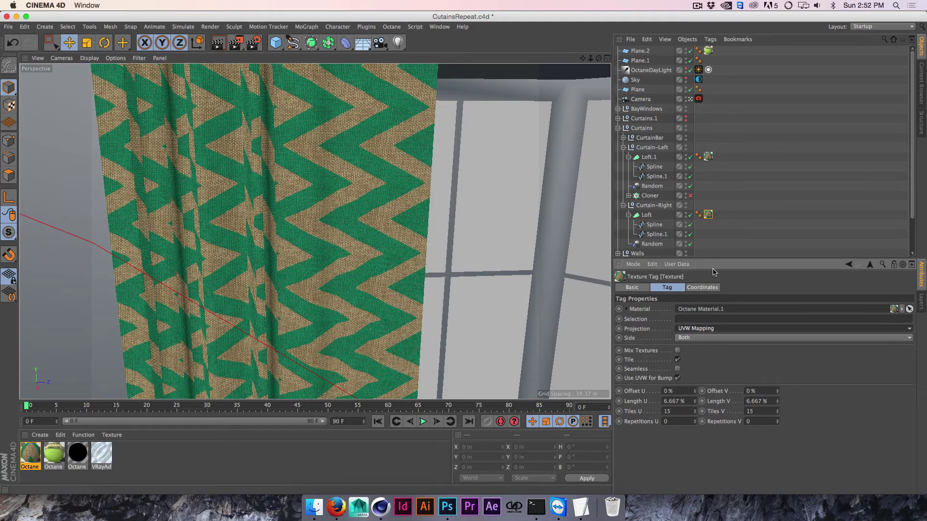
click(717, 330)
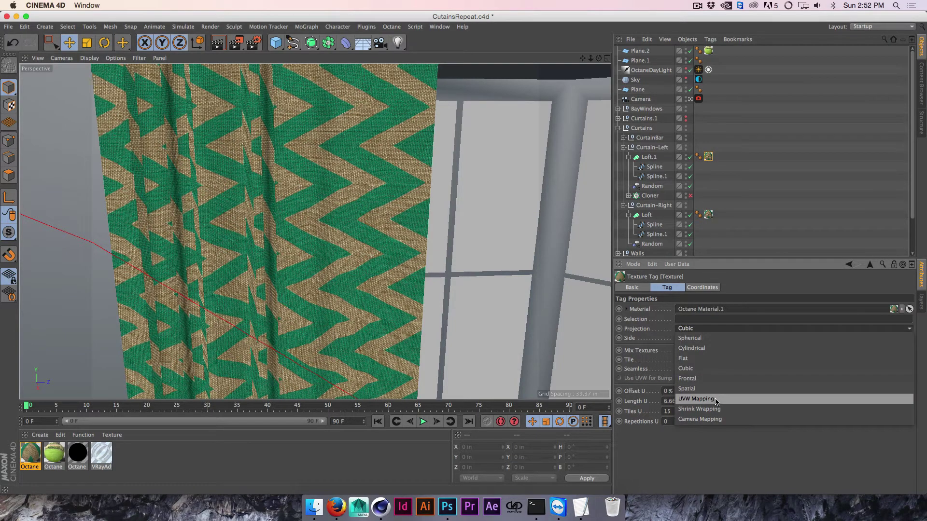
click(717, 401)
drag(422, 253, 386, 250)
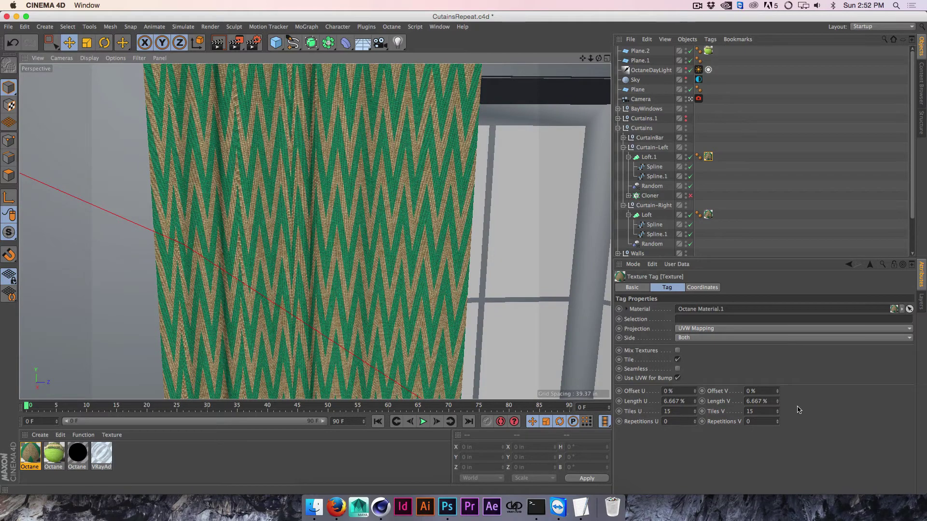
Set Length V to 2.25 %, giving Tiles V 44.444 and tighter zigzags
click(776, 400)
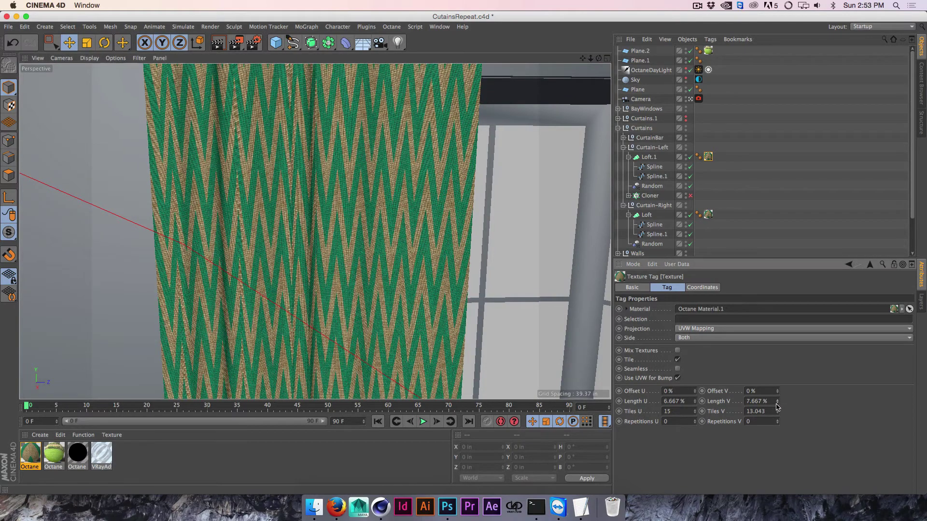
click(778, 404)
click(778, 404)
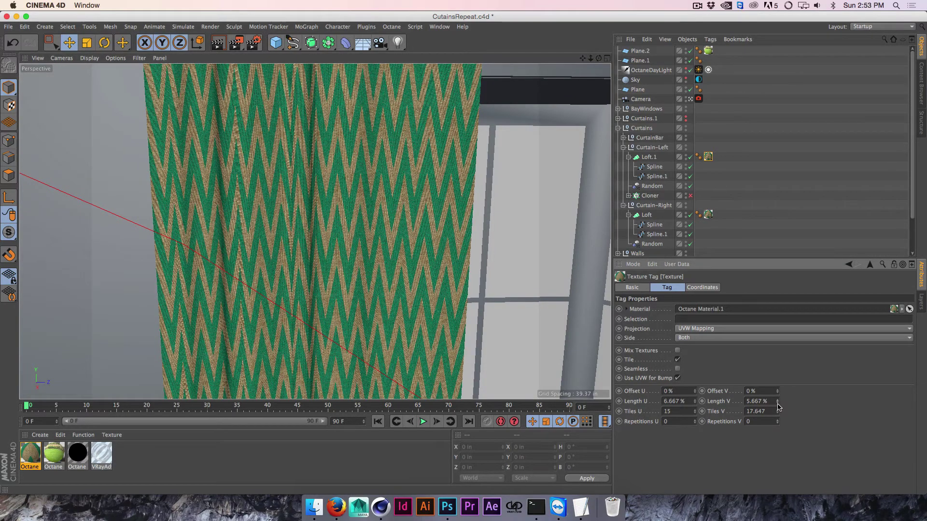
click(777, 403)
click(778, 403)
click(777, 404)
click(777, 404)
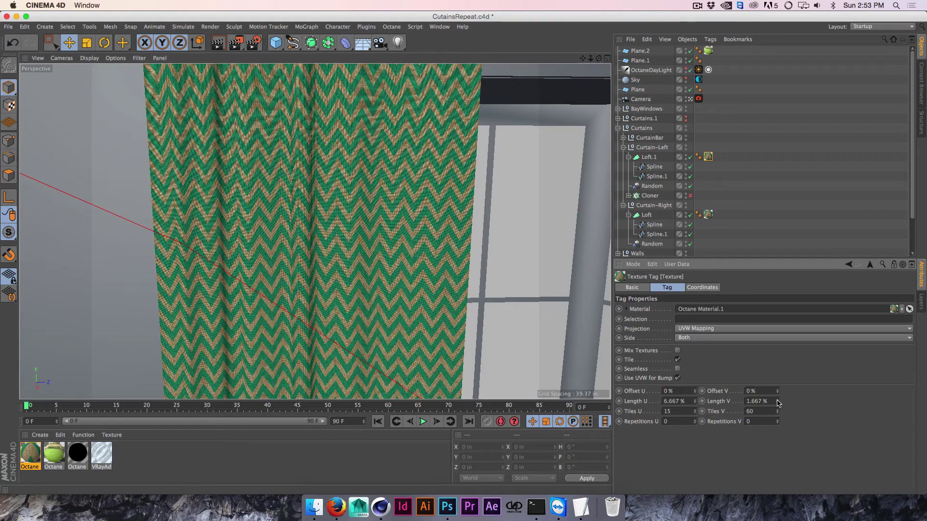
click(778, 401)
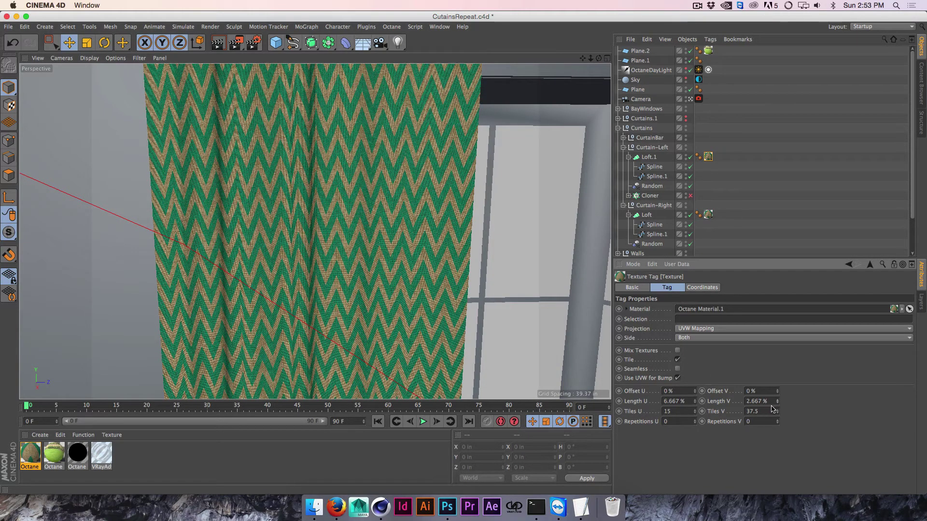
text(2.25)
key(Return)
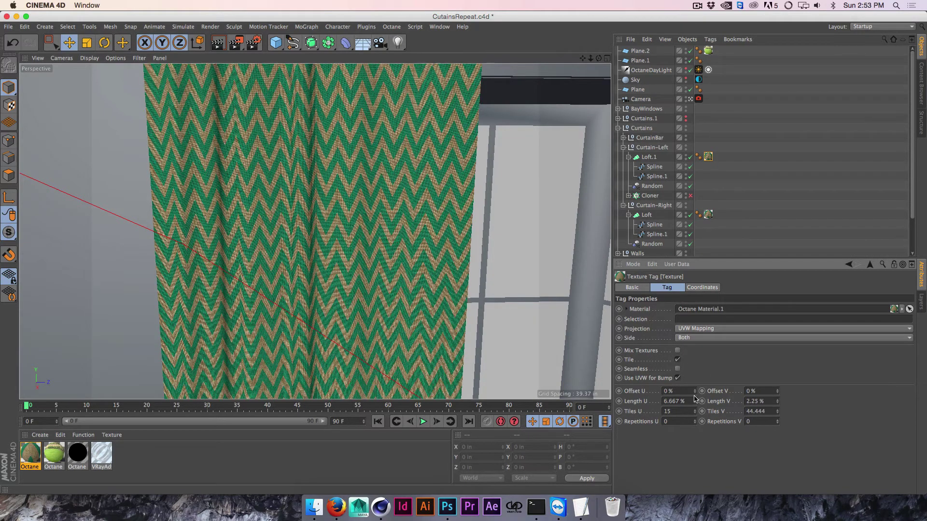
drag(331, 265, 331, 265)
Delete the extra texture tag on the right curtain's Loft, then inspect both chevron curtains
click(708, 157)
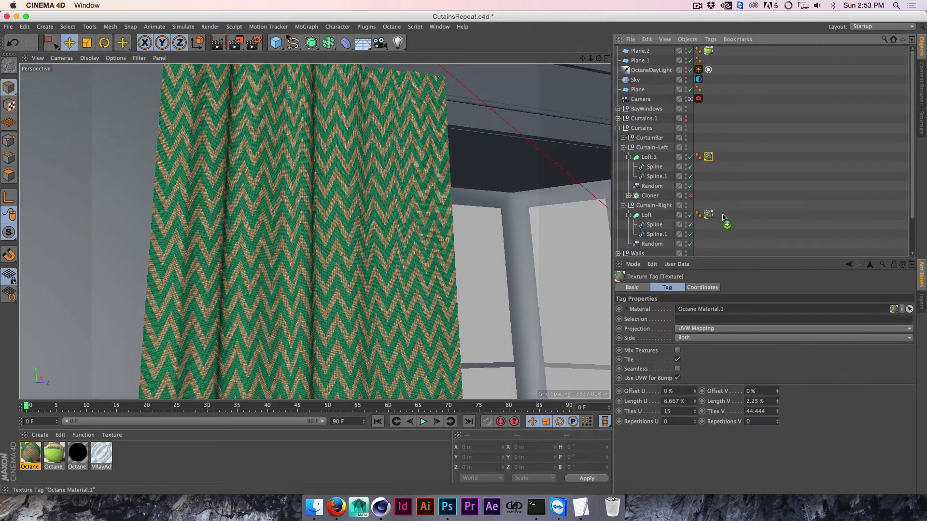
key(Delete)
scroll(74, 362, down, 5)
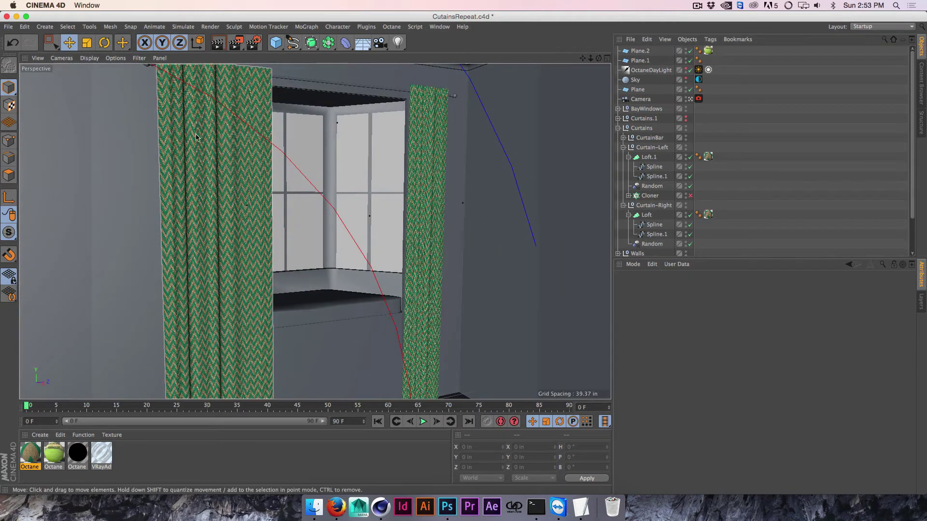
scroll(216, 138, up, 8)
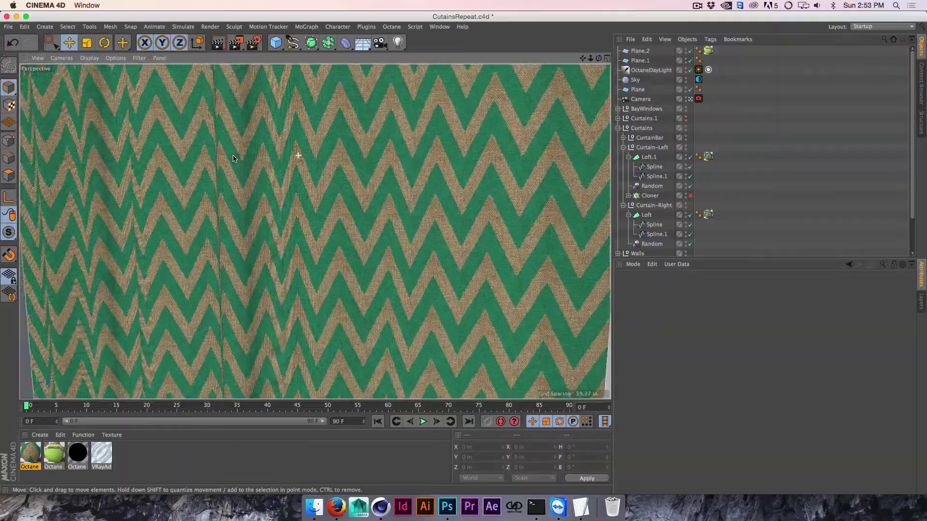
drag(232, 159, 314, 173)
scroll(314, 172, down, 10)
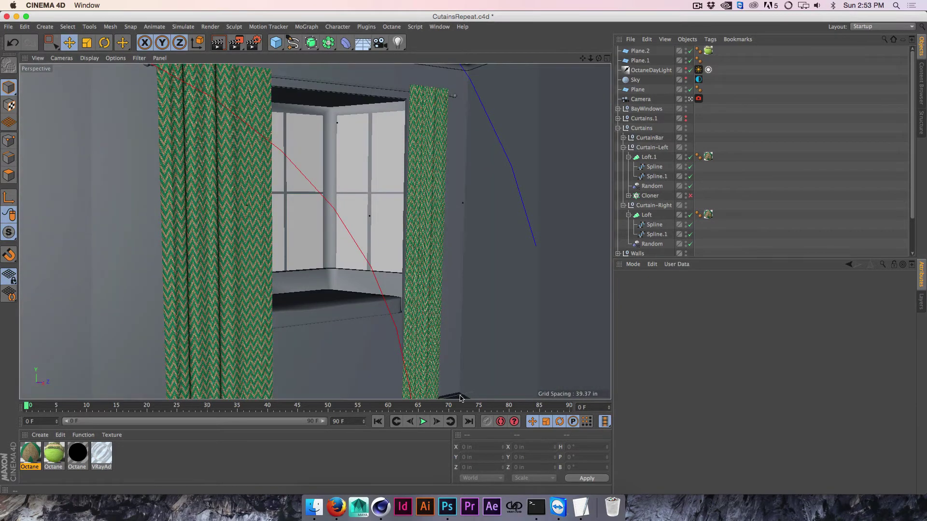
Open the Octane Live Viewer window from the Octane menu and move it up and right
click(391, 27)
click(421, 38)
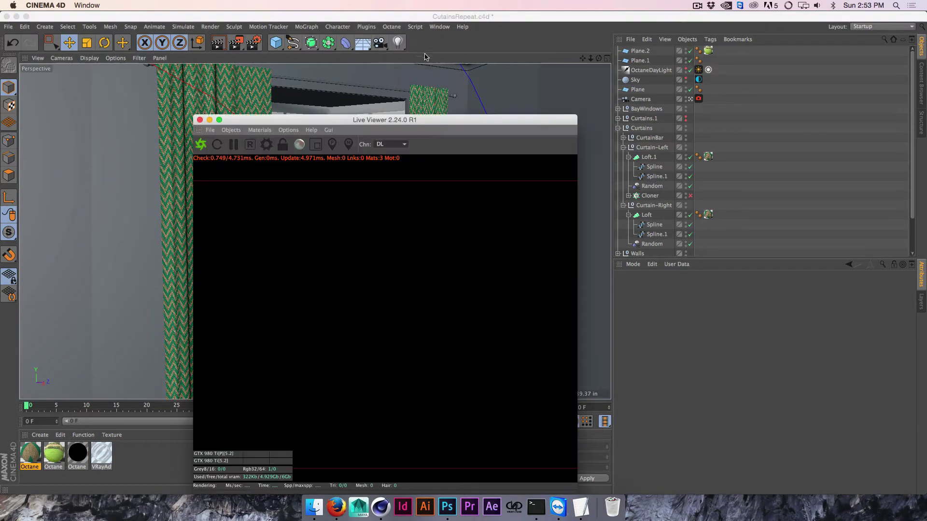
drag(415, 115, 582, 50)
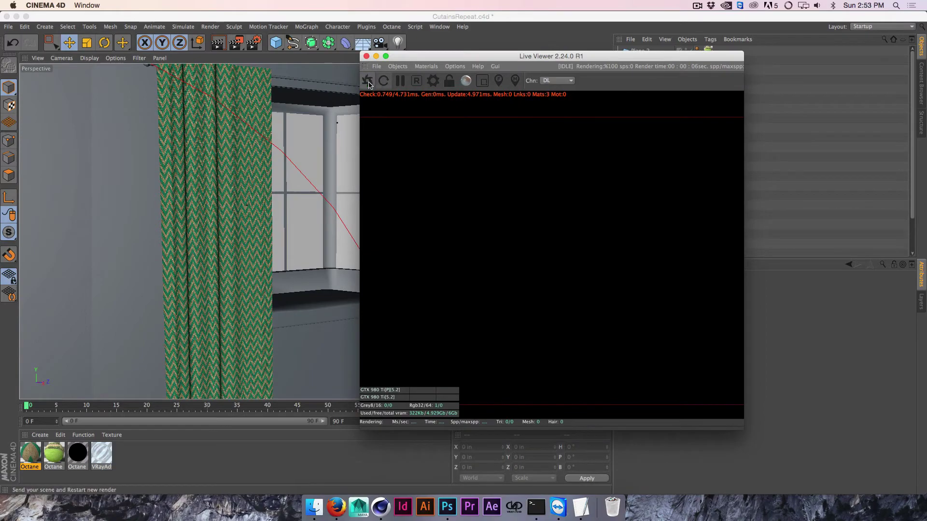